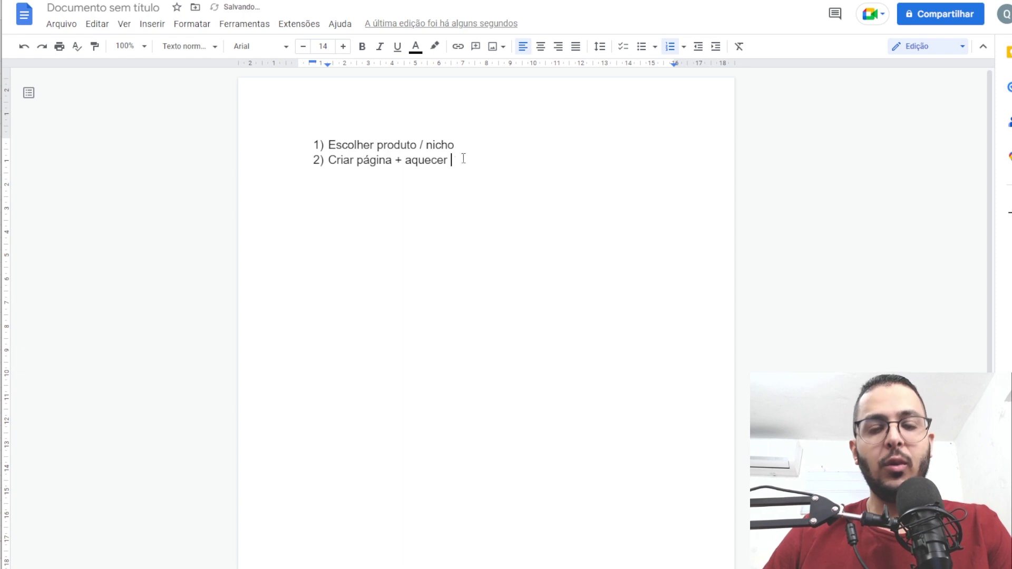
- On Facebook, go to the managed Pages and open the form for creating a new Page
left_click_drag(450, 160, 324, 154)
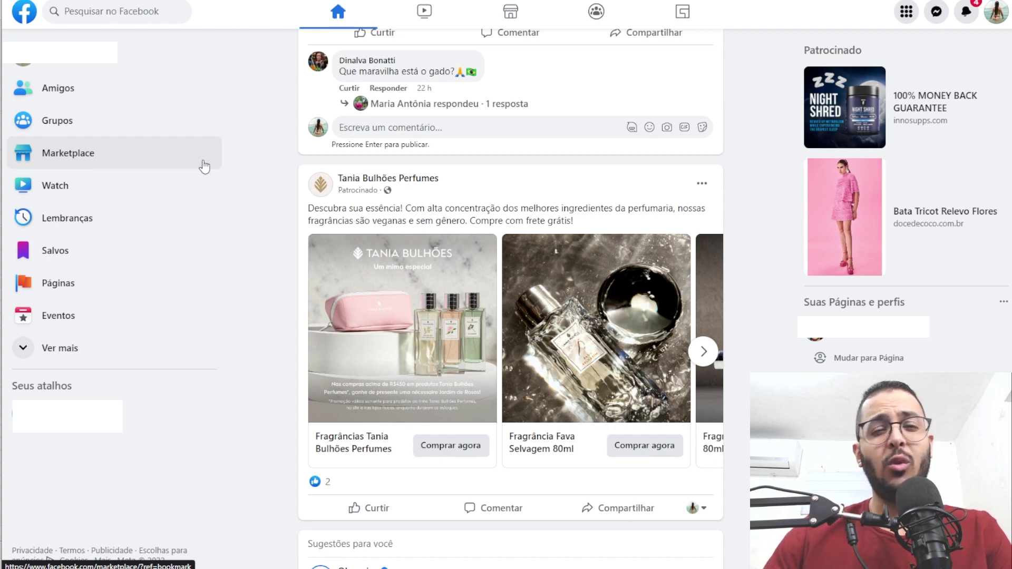
left_click(100, 287)
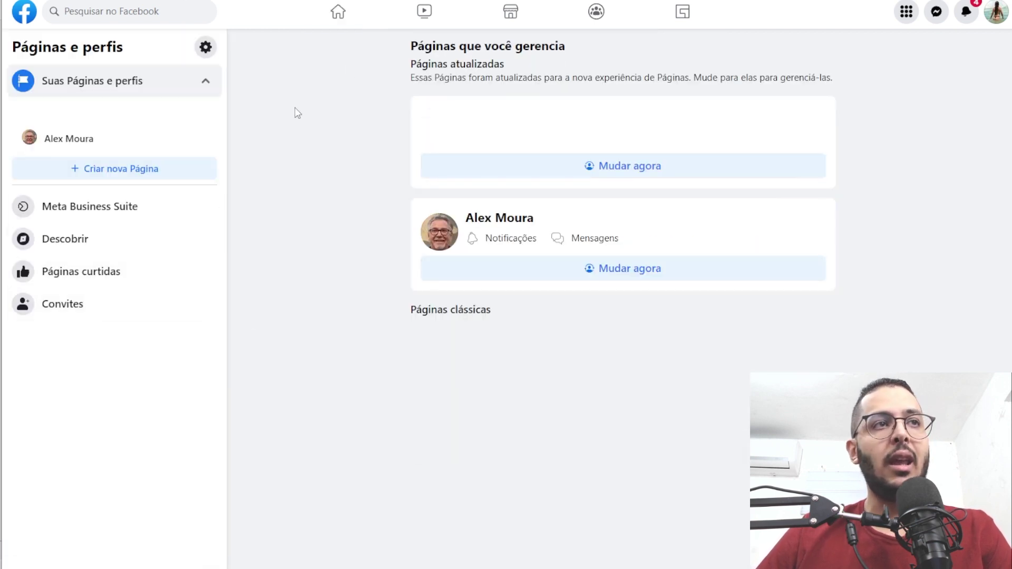
left_click(125, 172)
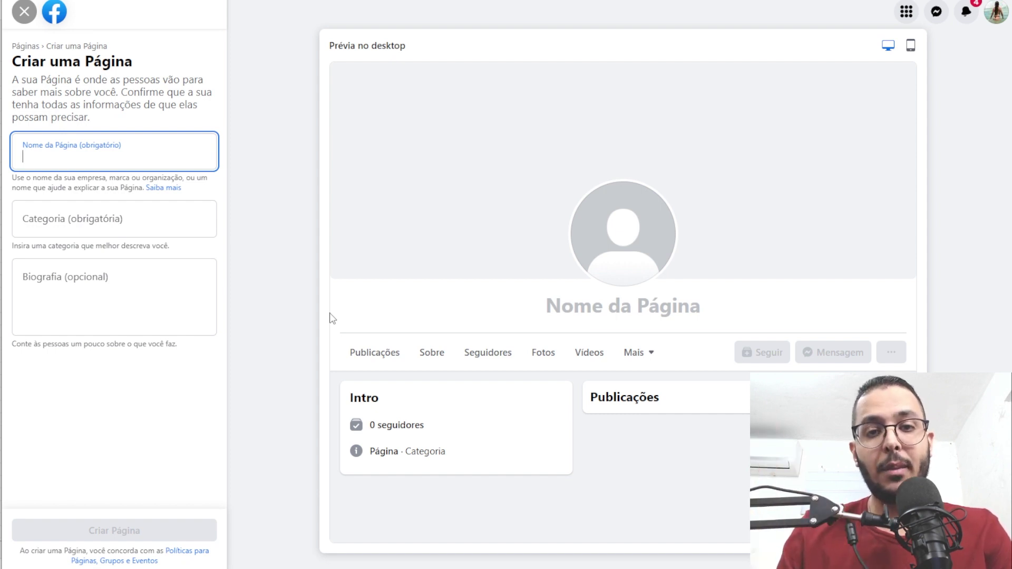
- Switch to the Meta business settings, open the ad accounts section and view the options for adding an ad account
key("alt+Tab")
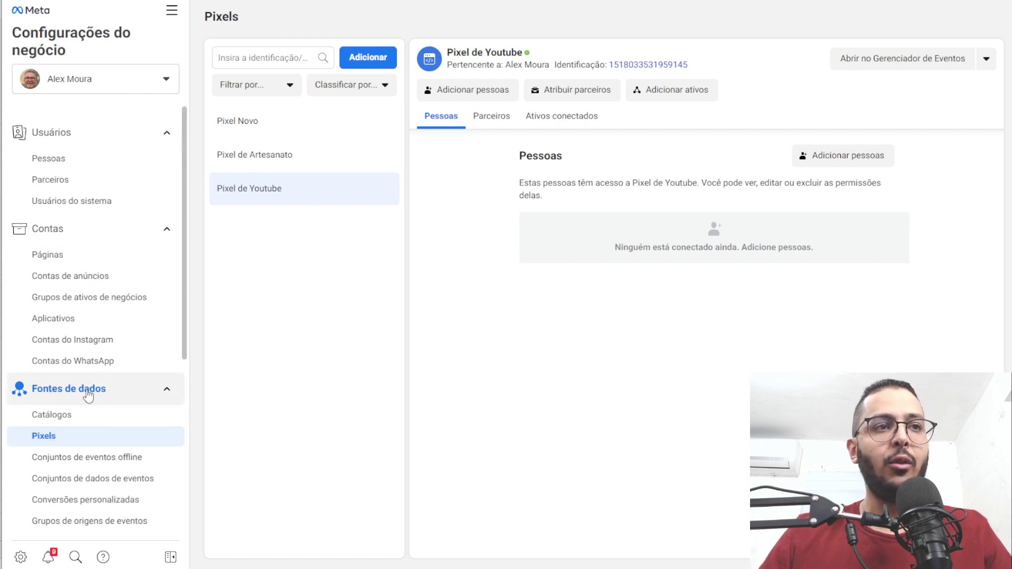
scroll(34, 377, "down", 1)
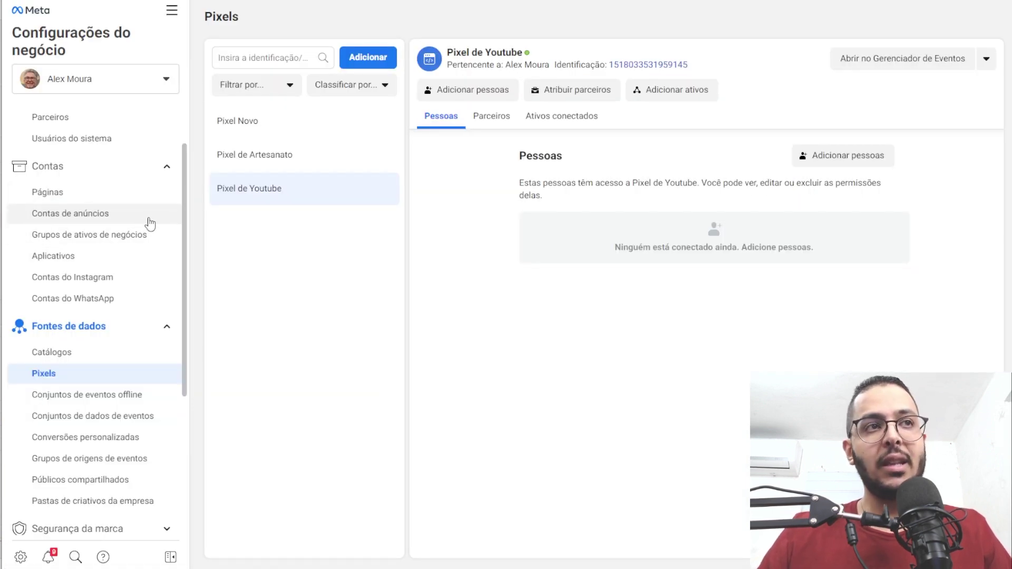
left_click(100, 218)
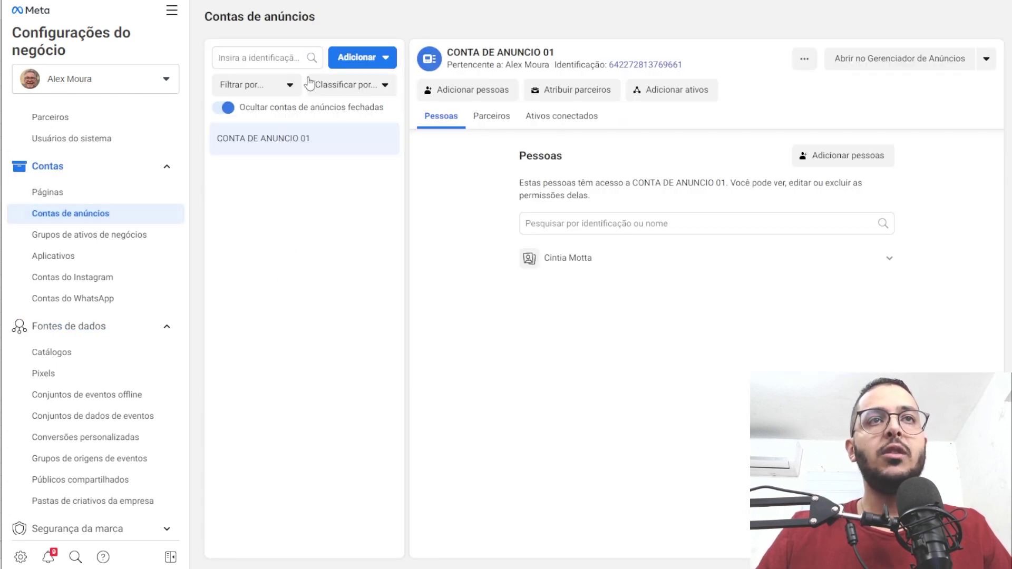
left_click(375, 64)
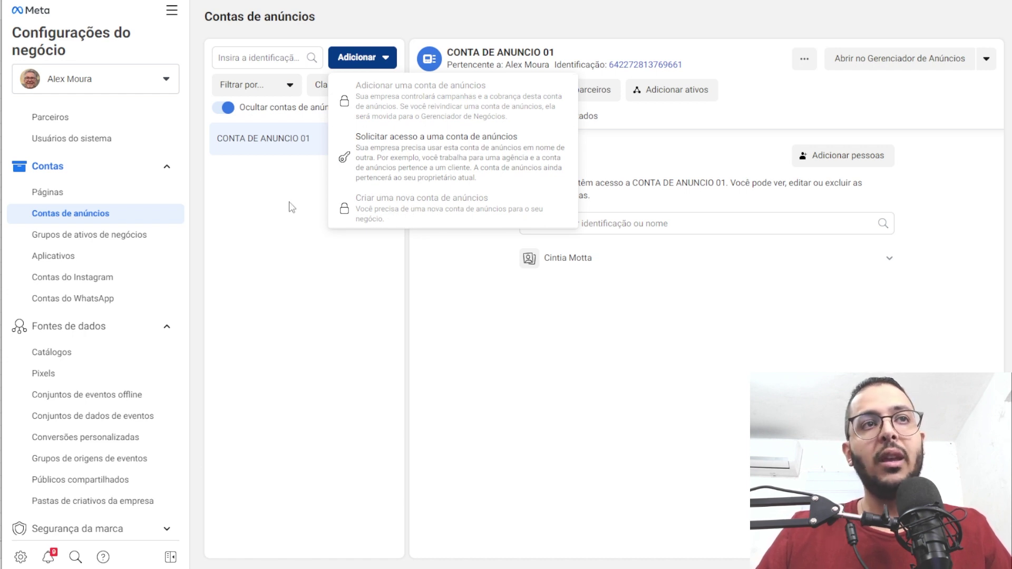
left_click(268, 143)
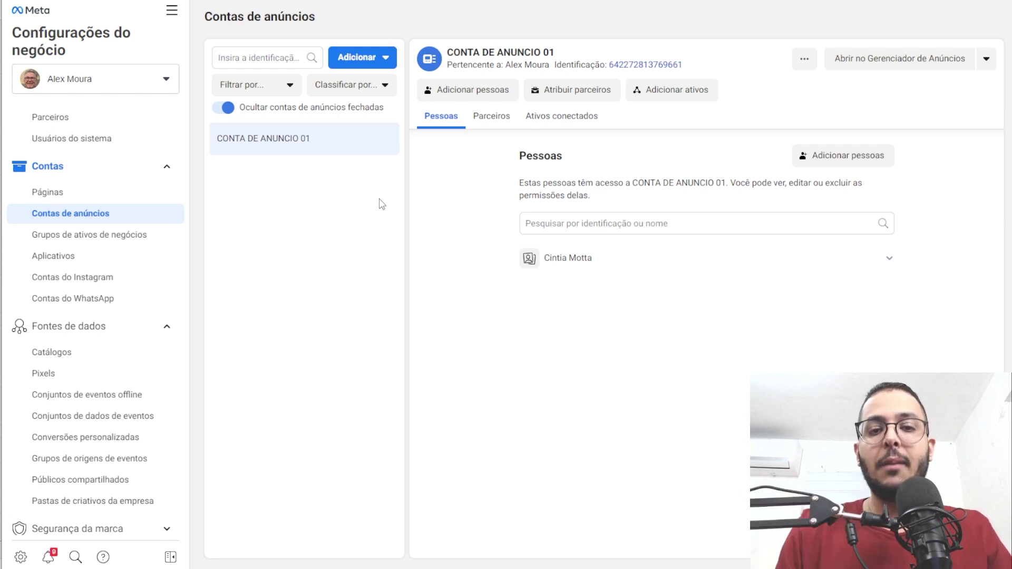
- Switch to the Canva Instagram post design, search the templates for "carro" and browse the results for creative ideas
key("alt+Tab")
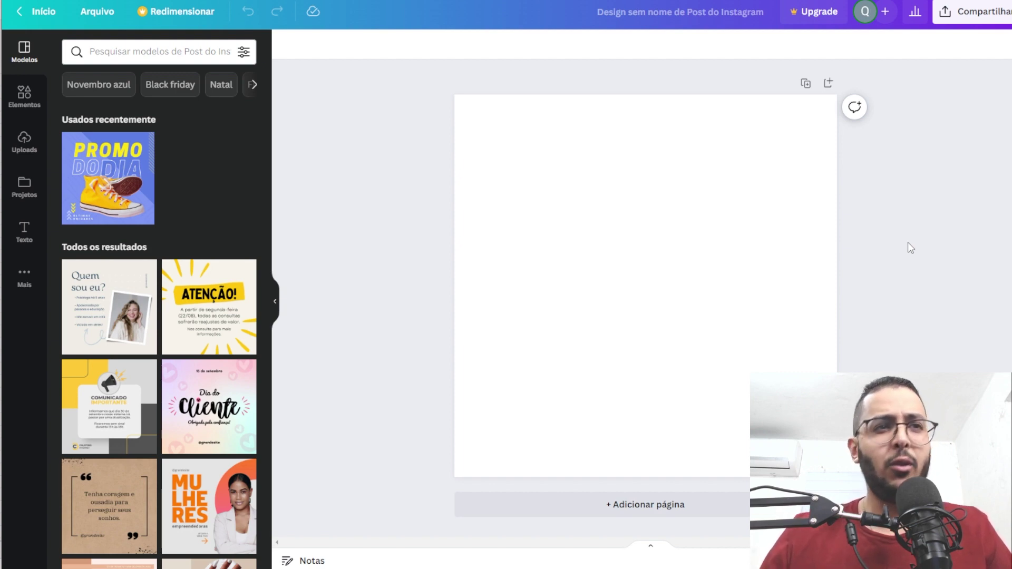
scroll(179, 369, "down", 3)
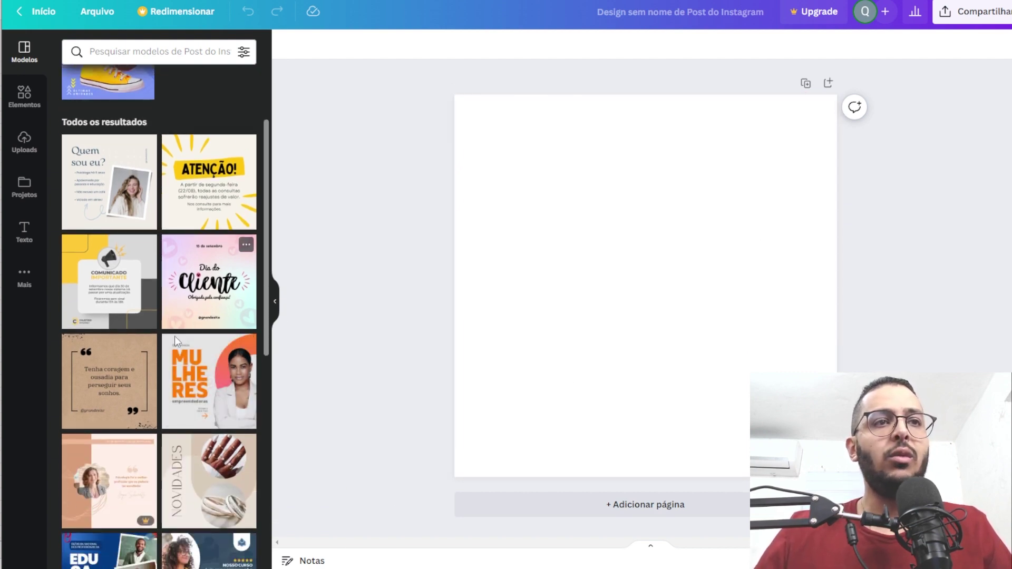
scroll(237, 237, "up", 3)
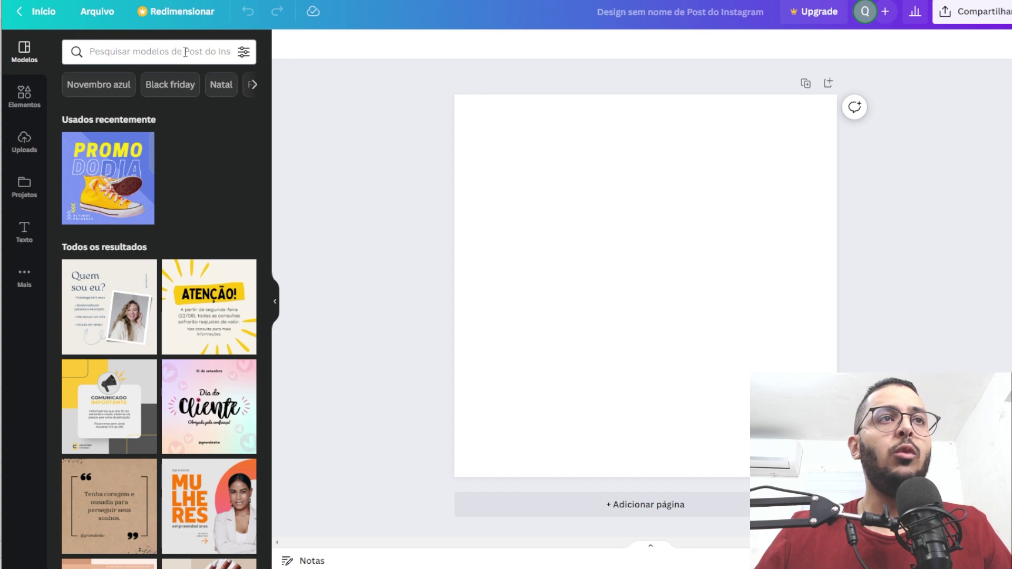
left_click(184, 49)
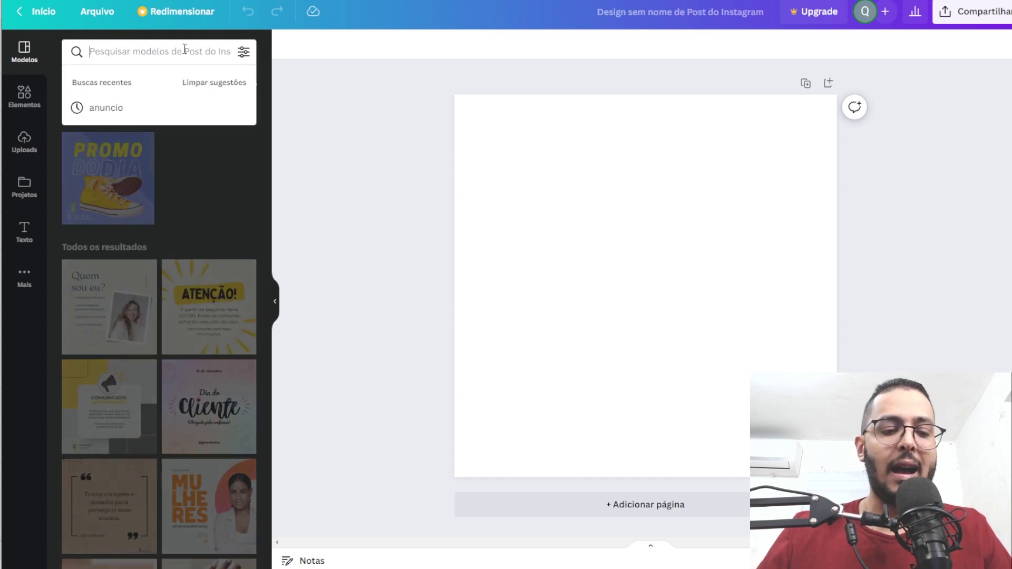
type("carro")
key("Return")
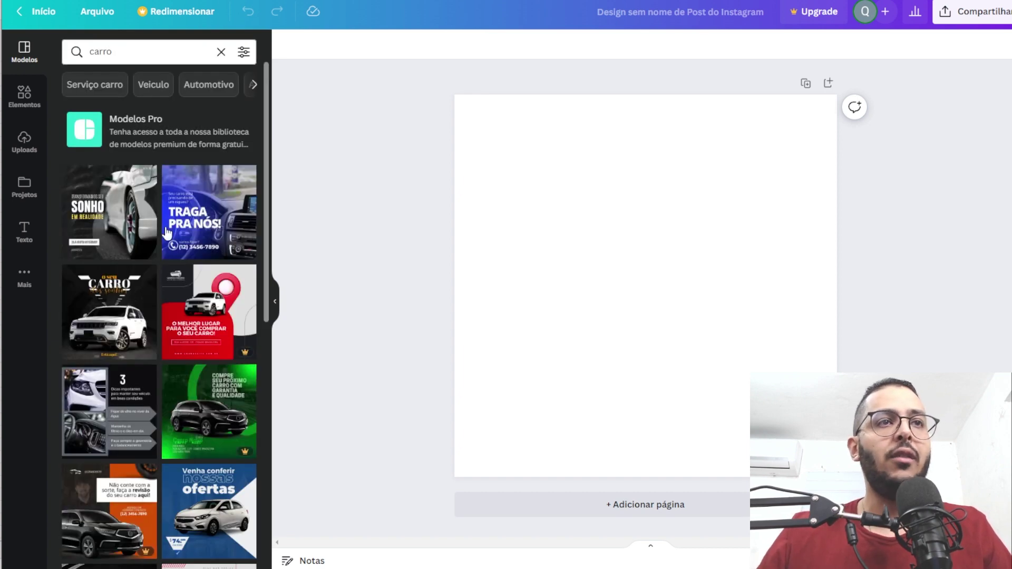
scroll(158, 352, "down", 5)
scroll(158, 352, "down", 1)
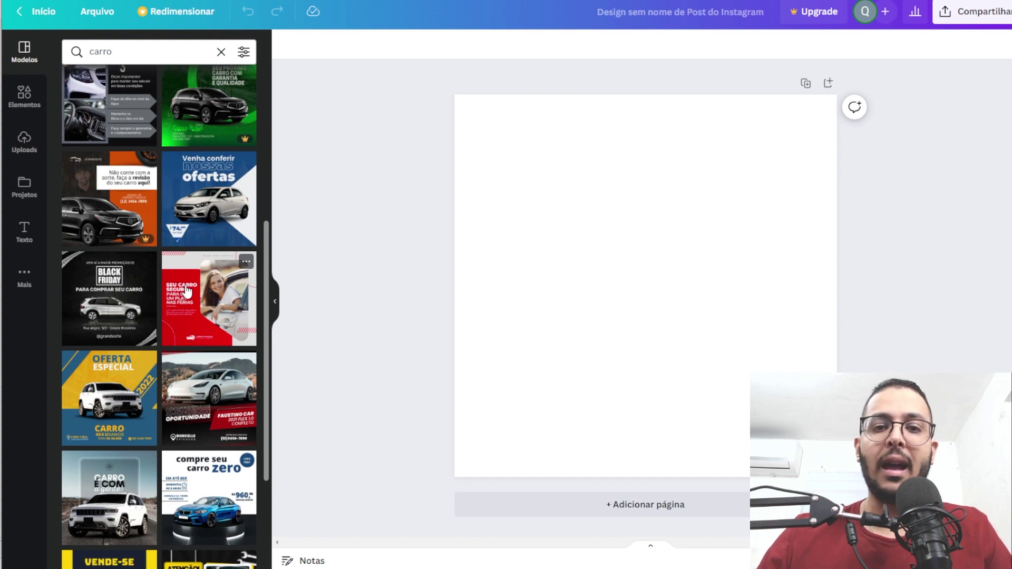
scroll(186, 289, "up", 5)
scroll(188, 310, "up", 1)
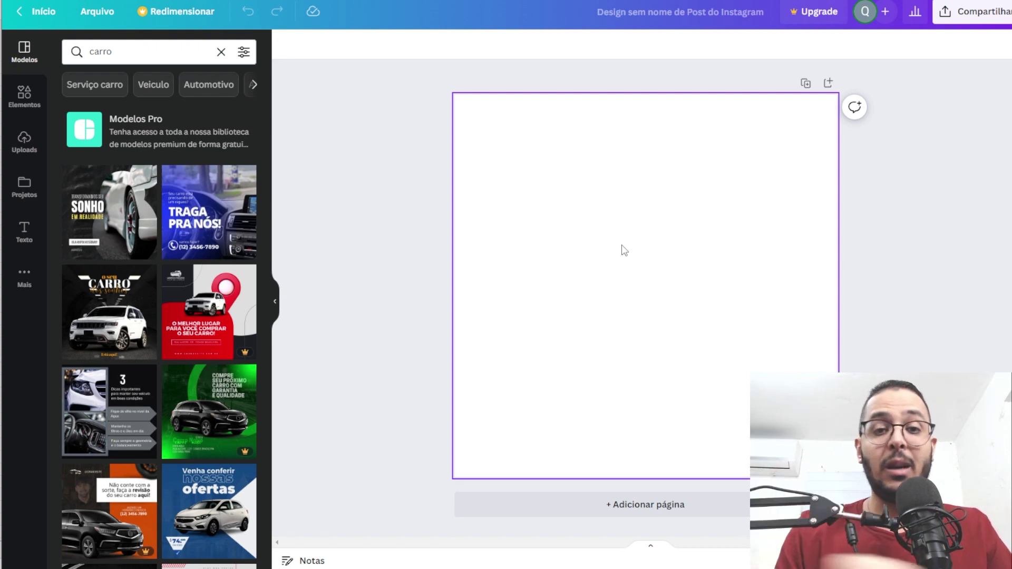
- Switch to the Google Docs checklist and write "Aida, Recomendação, Detalhado" below the numbered list
key("alt+Tab")
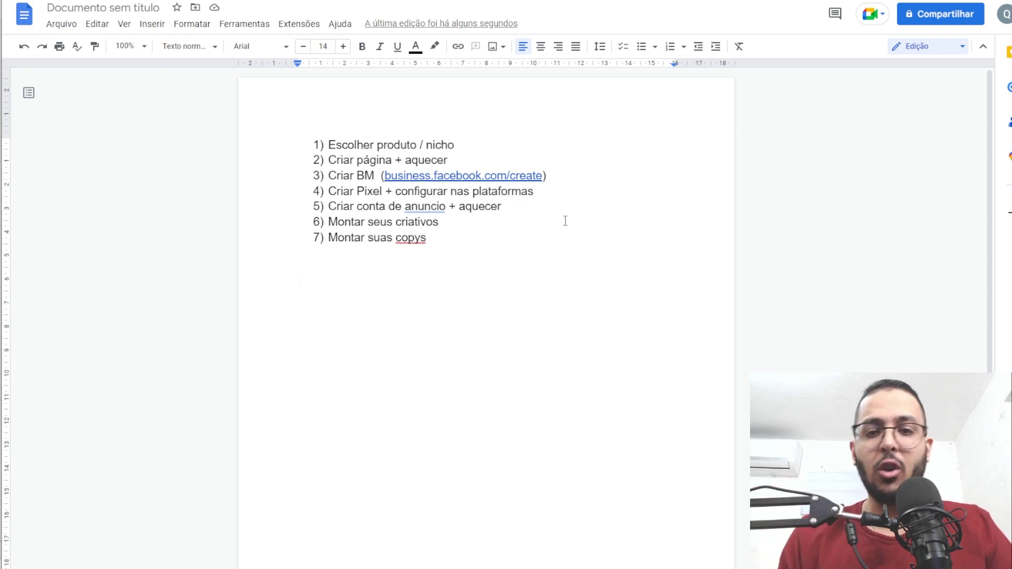
type("Aida, Recomendaç")
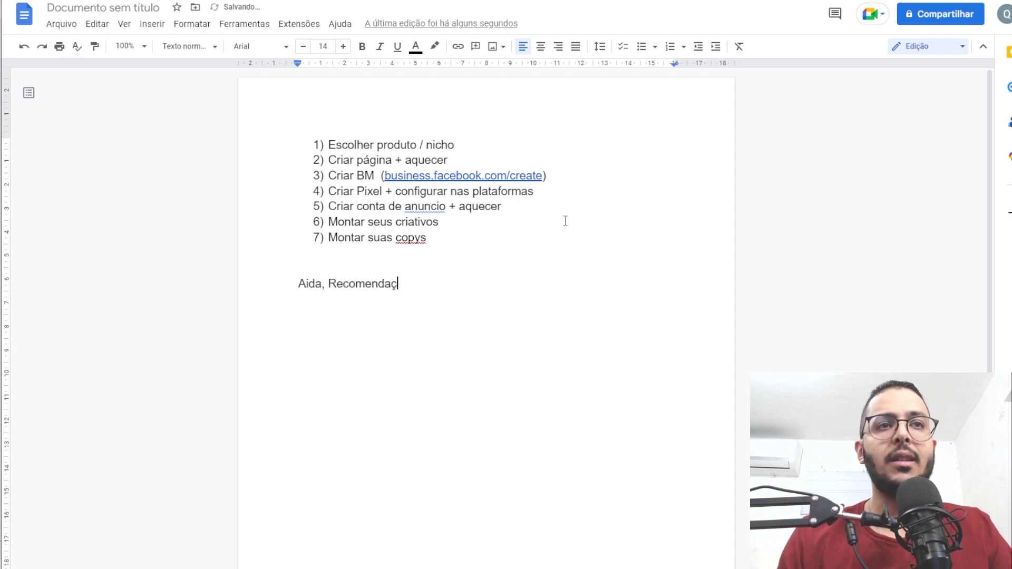
type("ão, Detalhado")
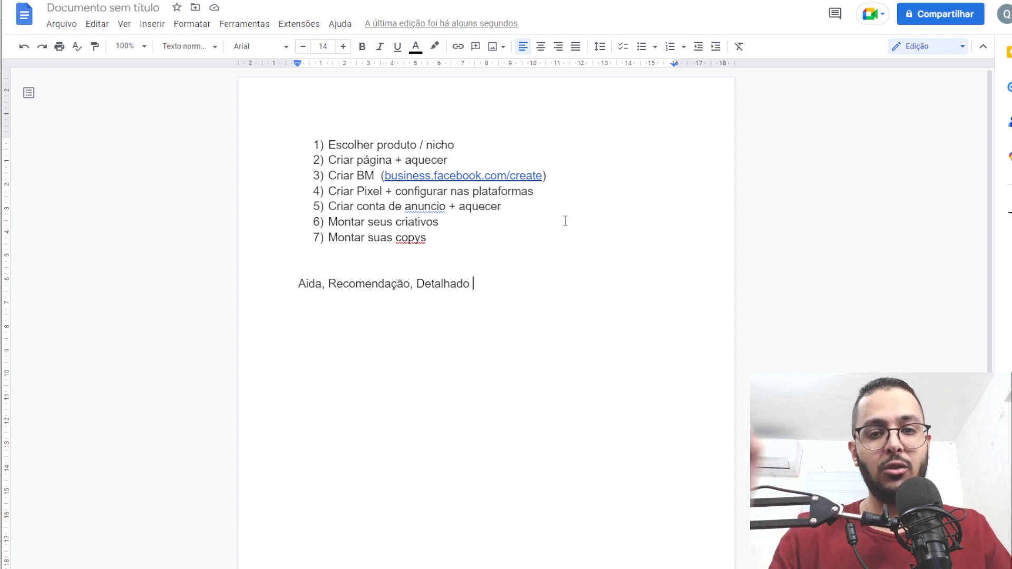
- Add "Escolher seus publicos" as item 8, after "Montar suas copys", in the numbered list
left_click(508, 243)
key("Return")
type("Escolher seus publicos")
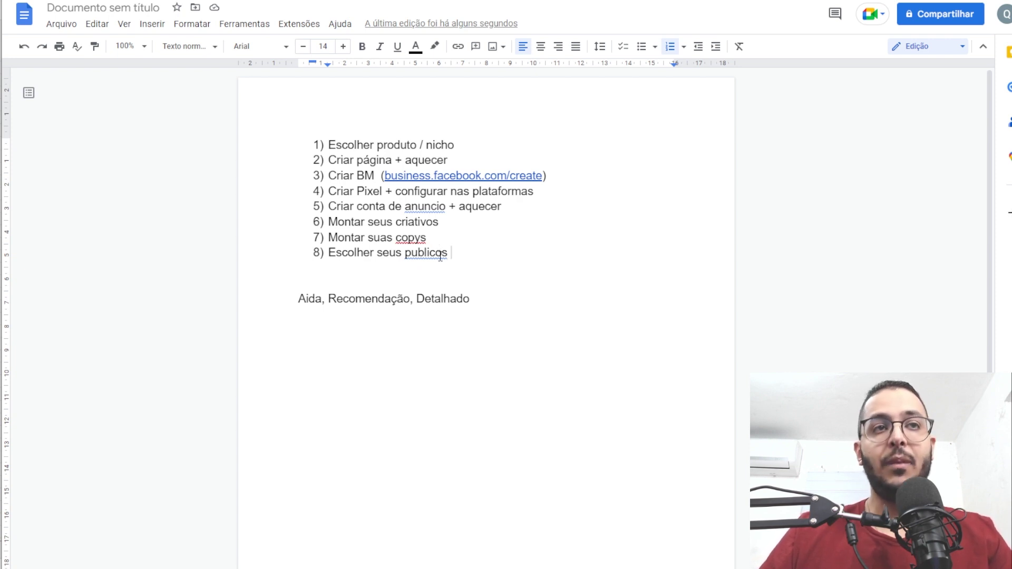
- Add the line "Fechada, Aberto… Cachorro, Adestramento de cachorro" under the "Aida, Recomendação, Detalhado" note
left_click(504, 299)
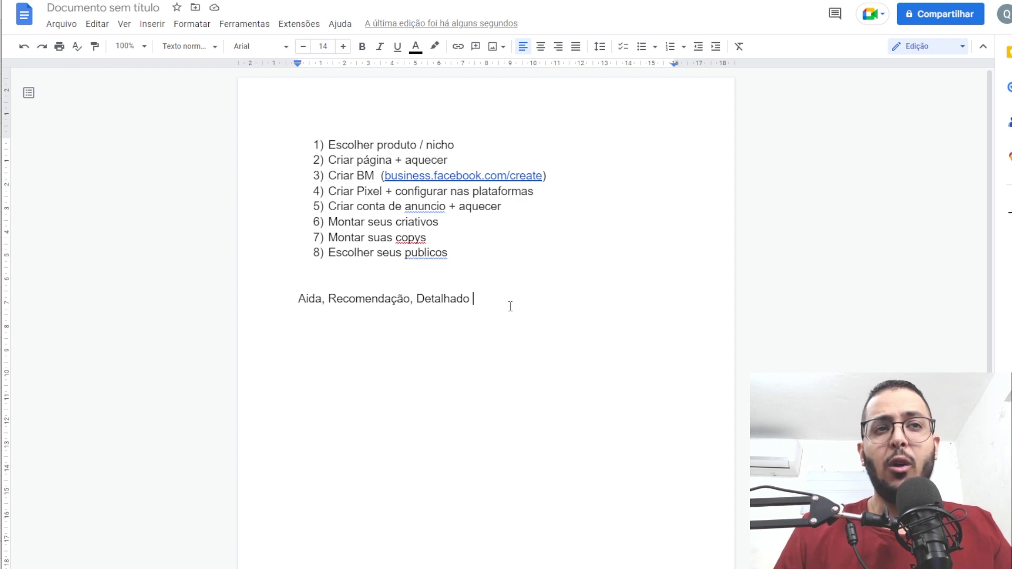
key("Return")
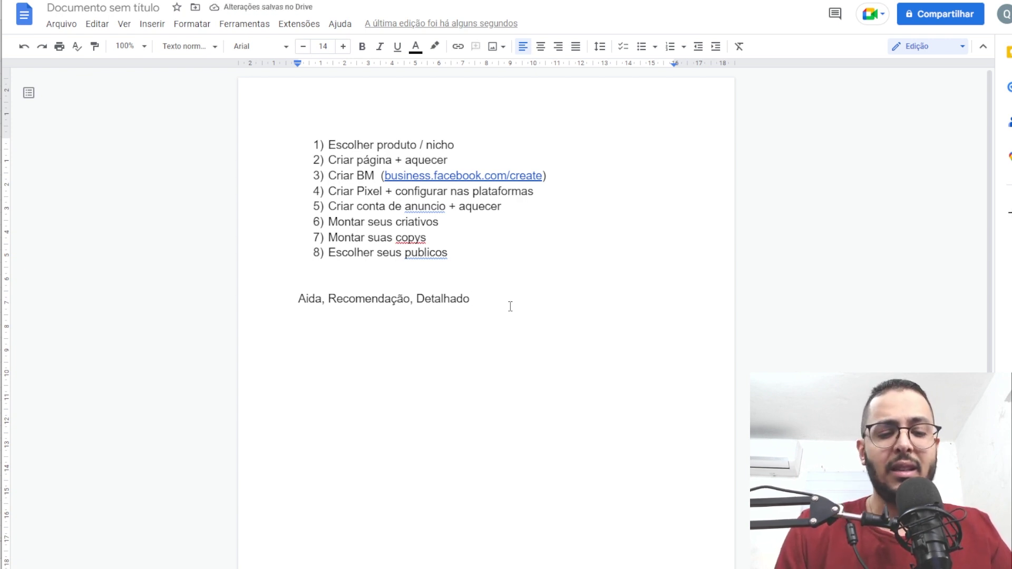
key("Return")
type("Fechada, ")
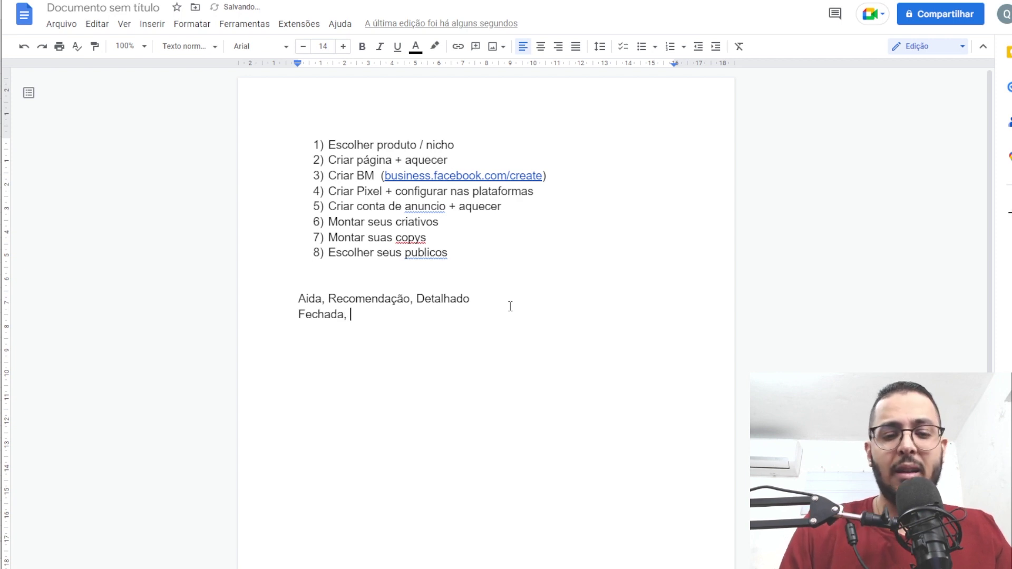
type("Aberto...")
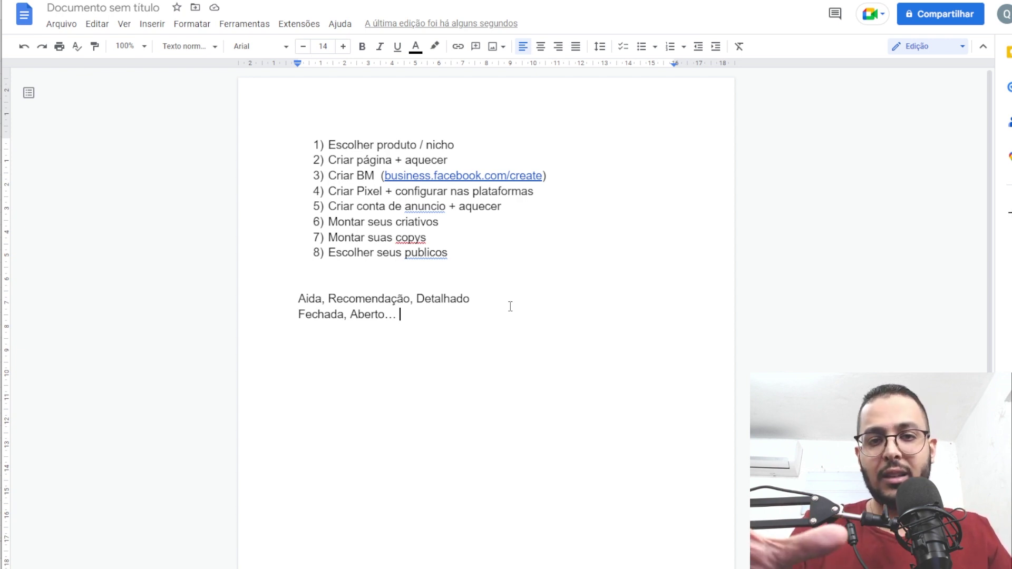
type("Cachorro, ")
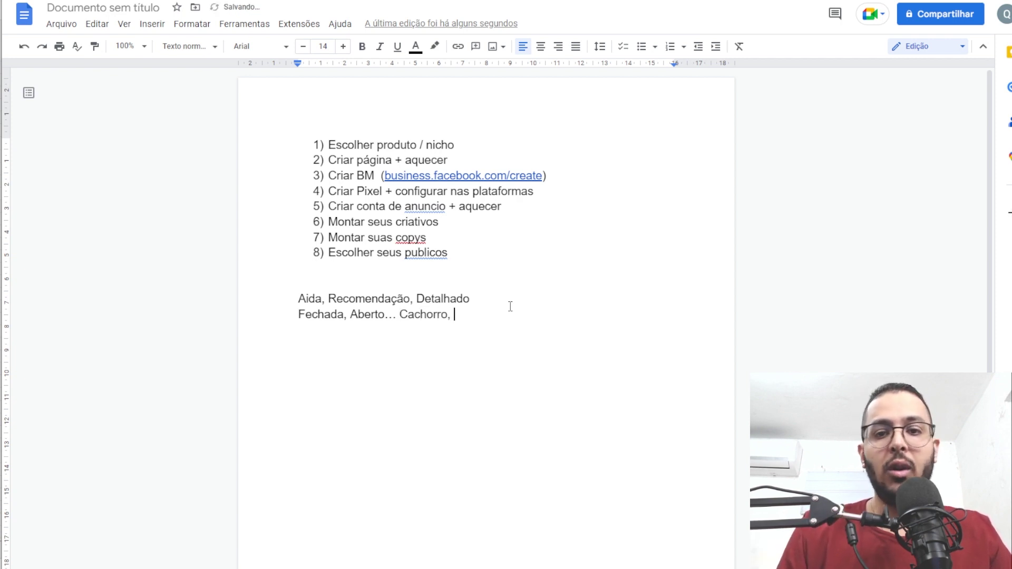
type("Adestramento de cachorro")
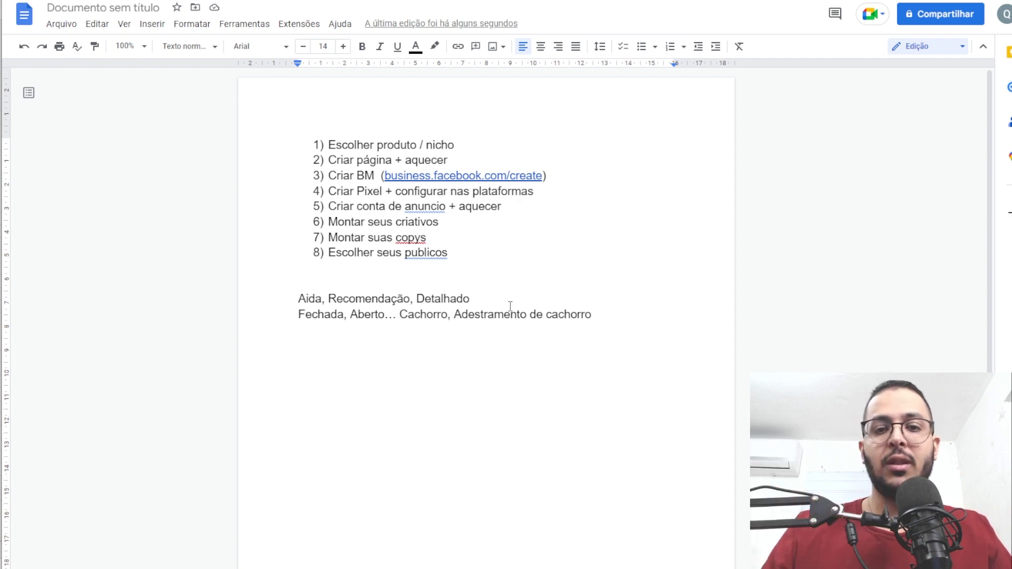
- Add "Subir sua campanha" as the list item following "Escolher seus publicos"
left_click(465, 251)
key("Return")
type("Subir sua campanha")
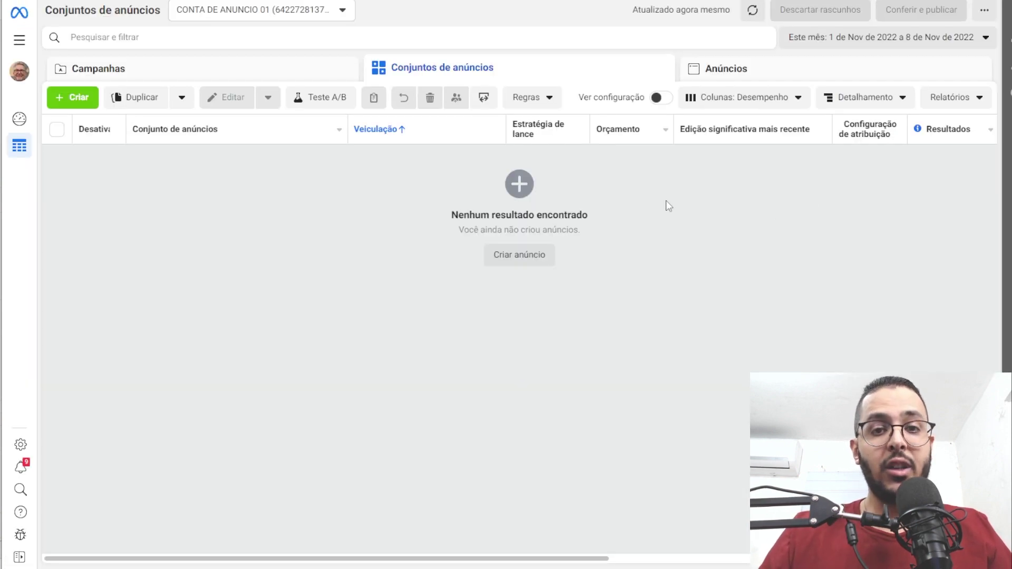
- In the Meta Ads Manager, create a new campaign with the Vendas objective
left_click(80, 99)
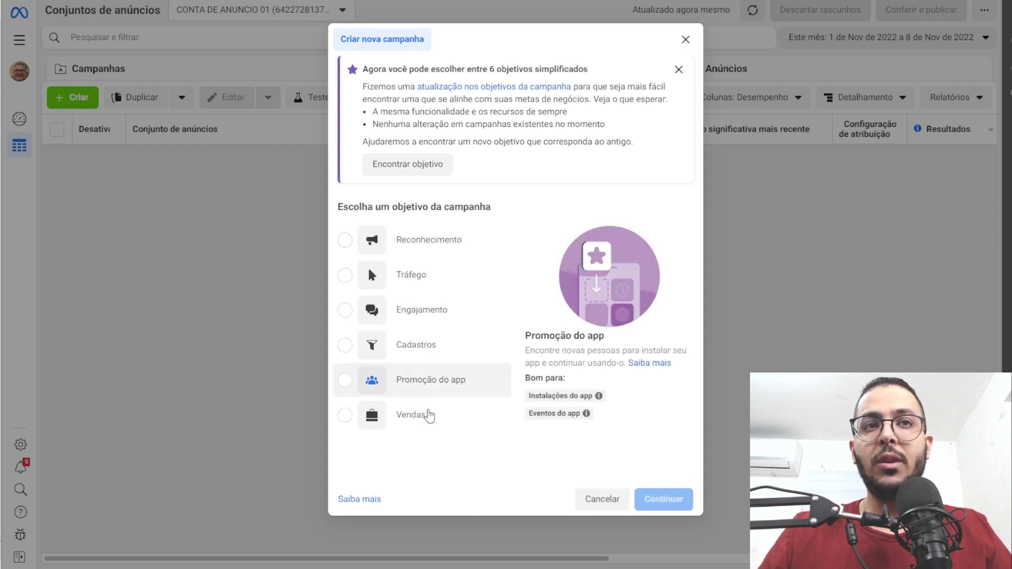
mouse_move(374, 275)
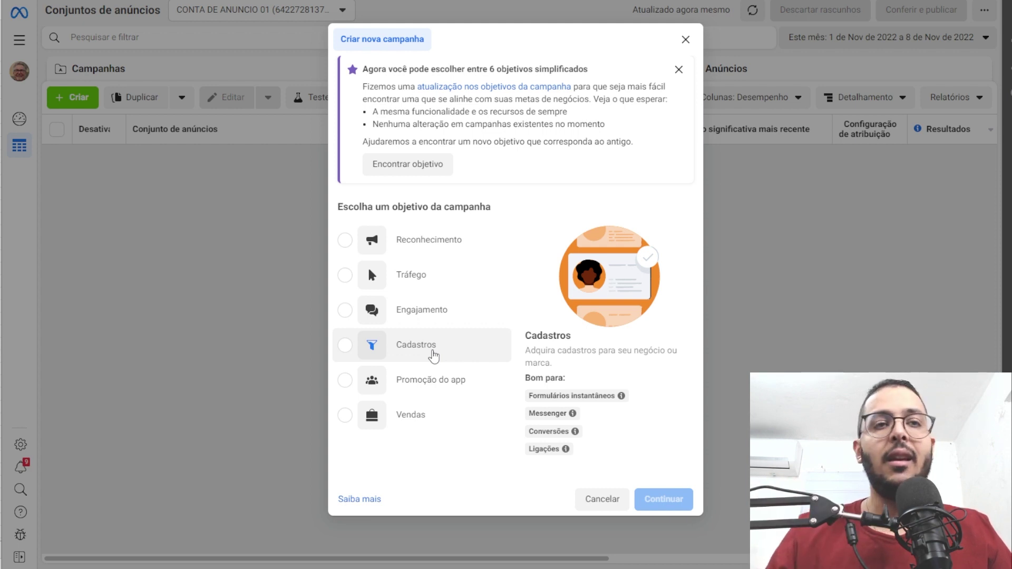
left_click(409, 421)
left_click(685, 514)
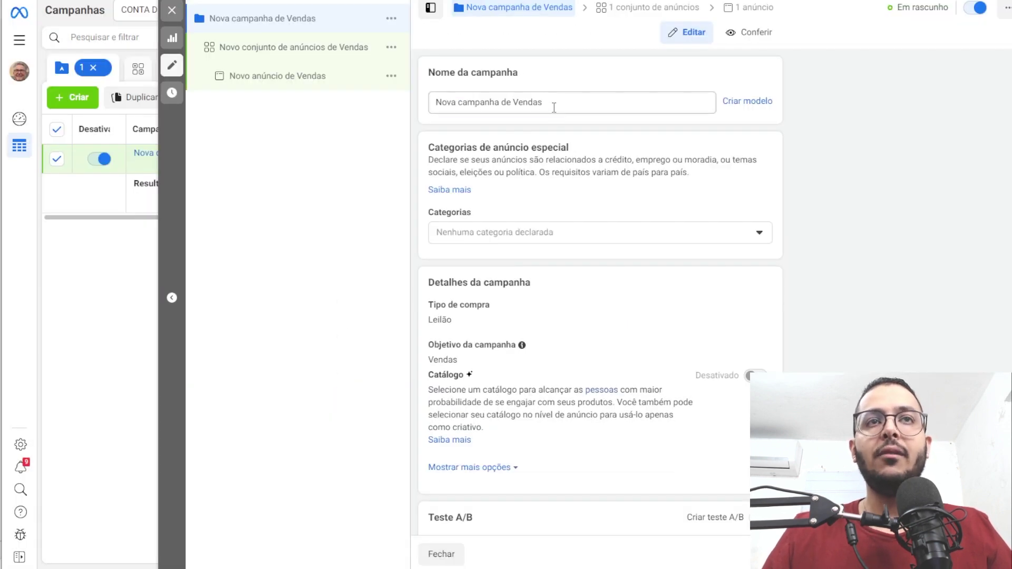
- Name the new campaign "CAMPANHA 1" and review its remaining settings
triple_click(554, 107)
type("CAMPAN")
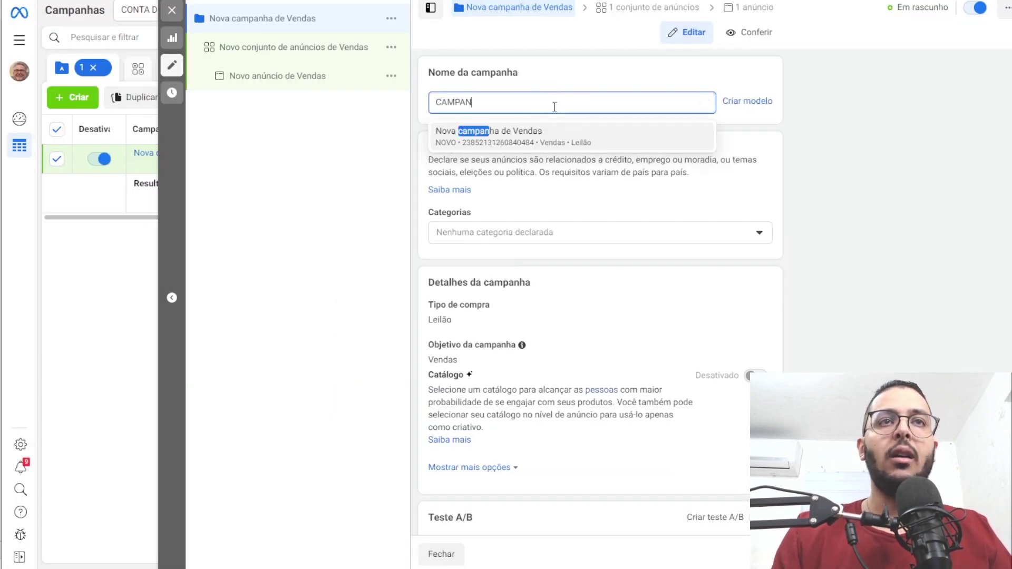
type("HA 1")
scroll(555, 108, "down", 3)
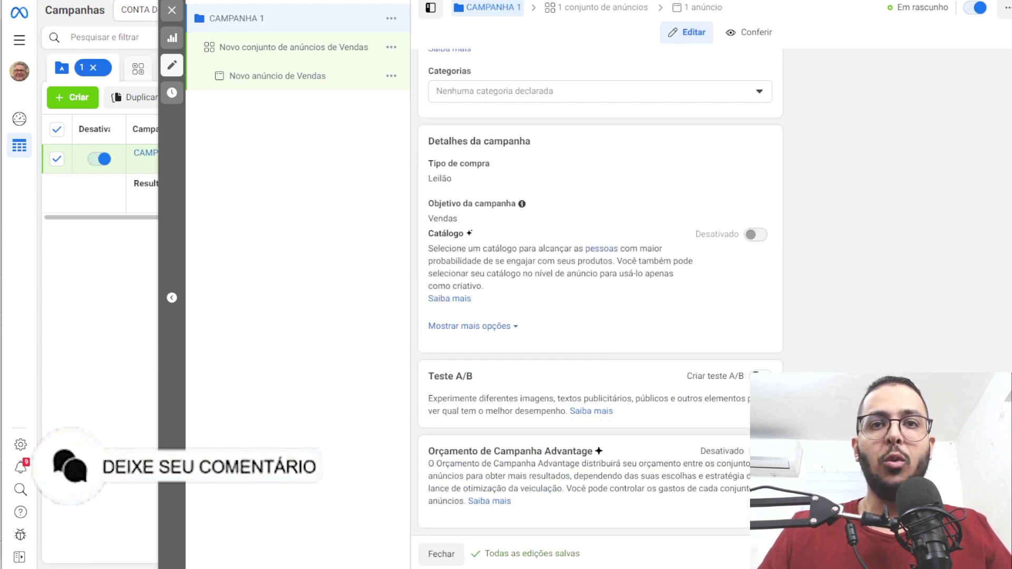
- Open the campaign's ad set and rename it "CNJTO 1 - INTERESSE"
left_click(294, 47)
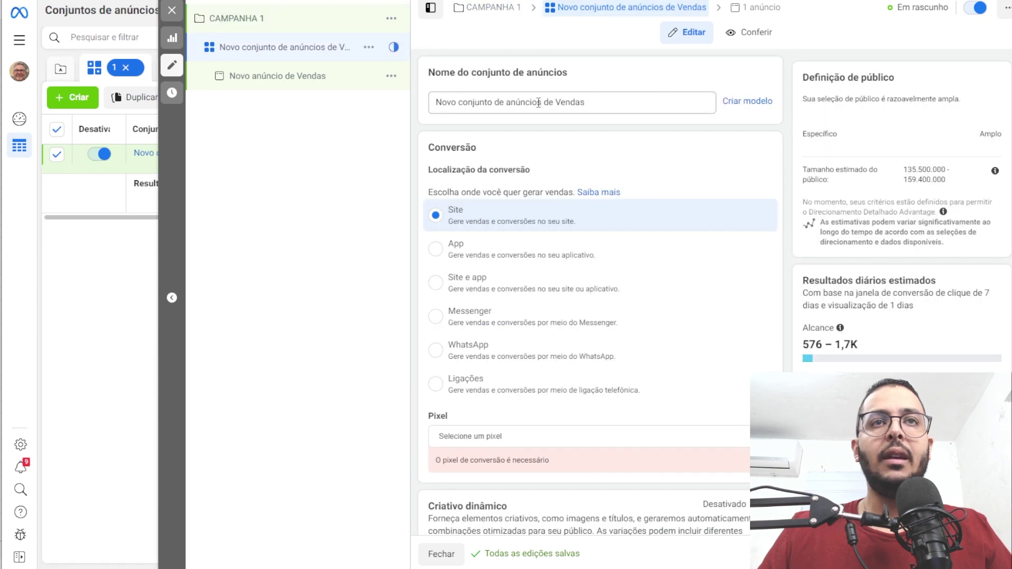
triple_click(538, 103)
type("CNJTO 1 ")
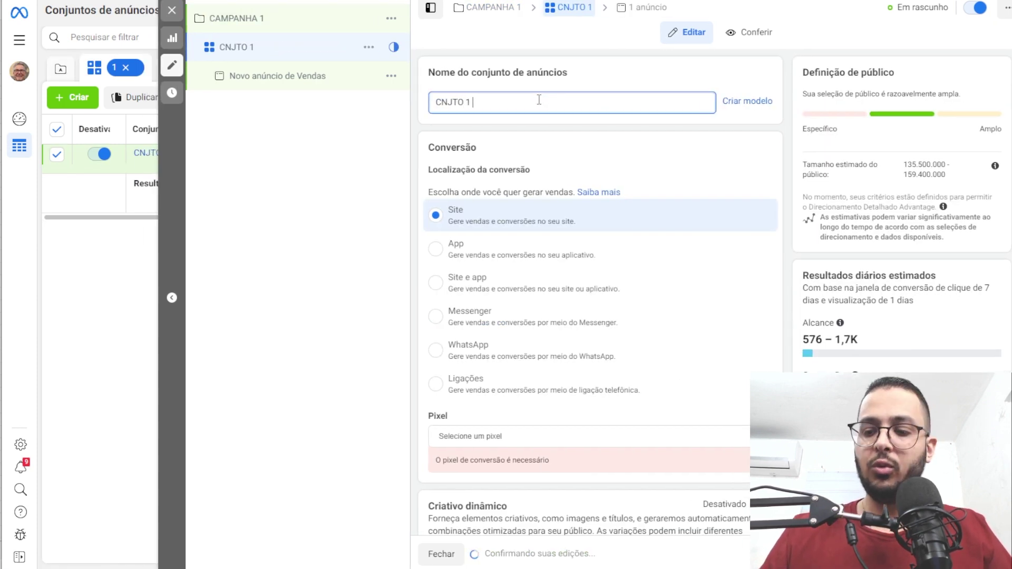
type("- INTERESSE")
left_click(546, 132)
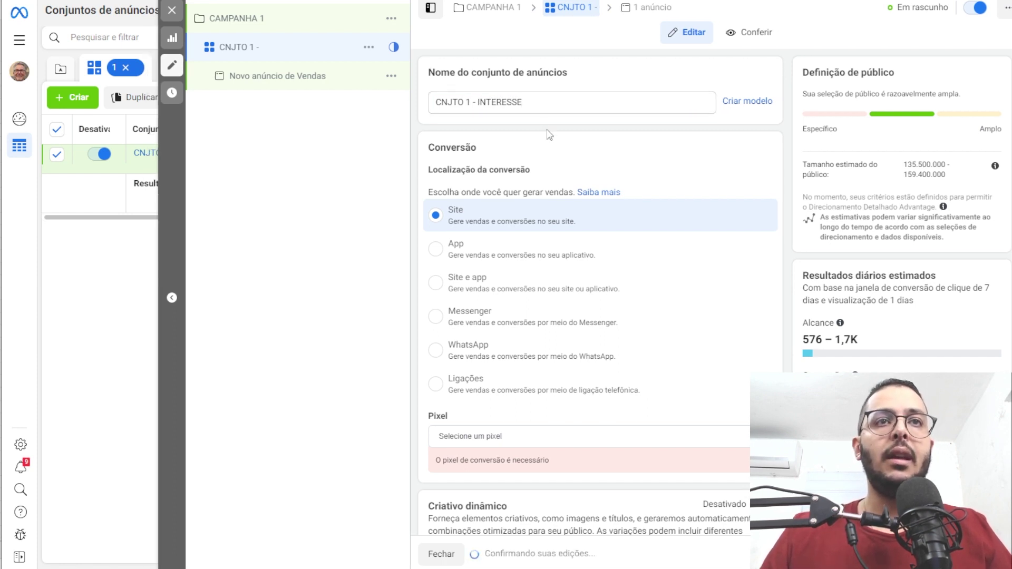
scroll(478, 315, "down", 3)
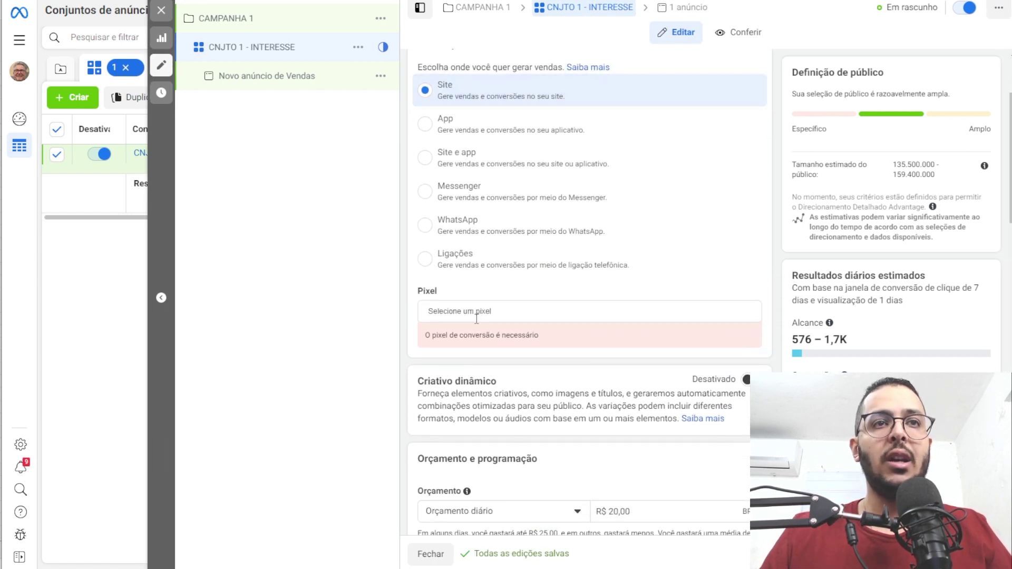
- Select Pixel de Youtube as the ad set's pixel and Comprar as its conversion event
left_click(477, 315)
left_click(476, 336)
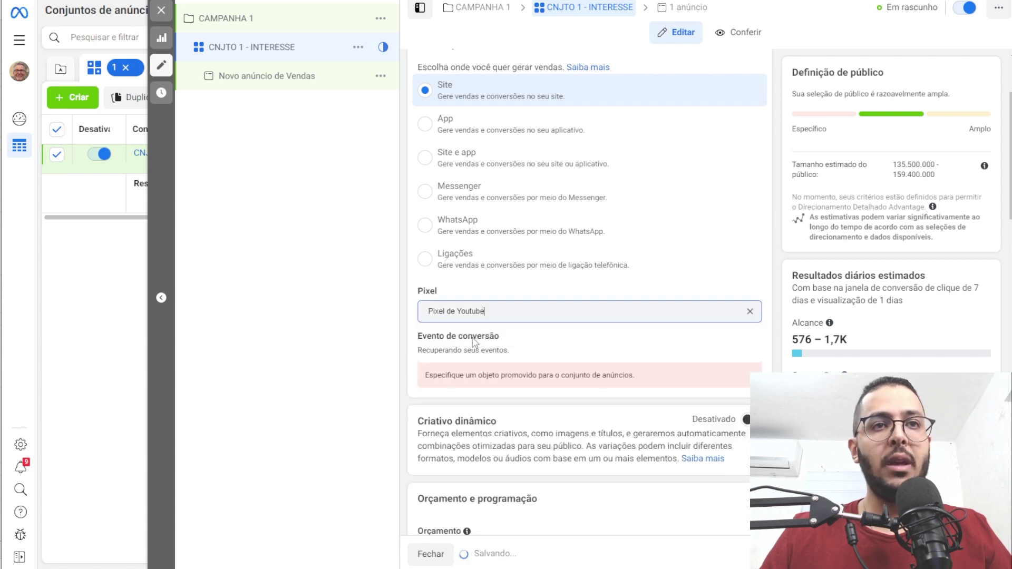
left_click(519, 337)
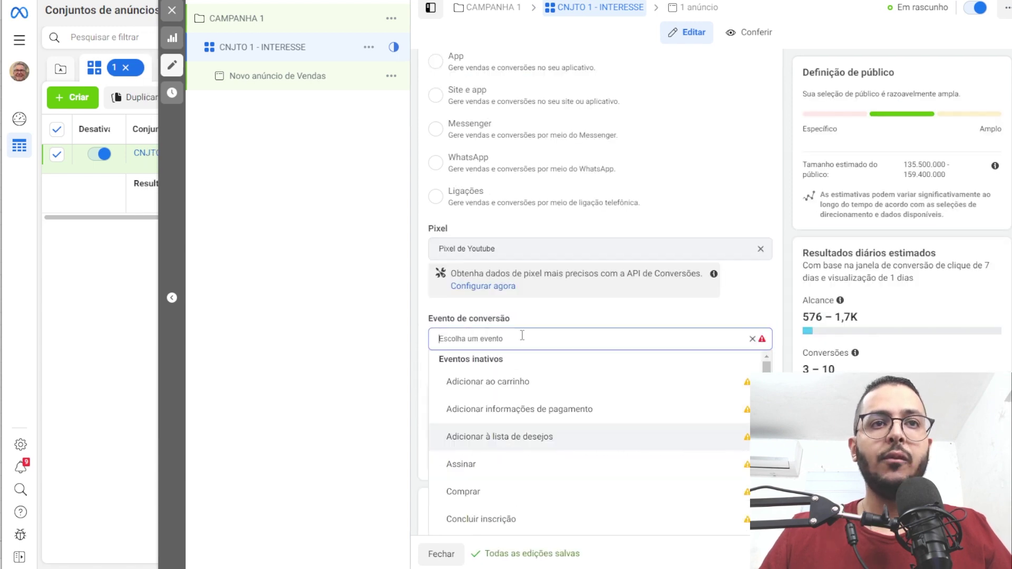
left_click(494, 499)
- Set the ad set's daily budget to R$ 6,00
scroll(601, 294, "down", 6)
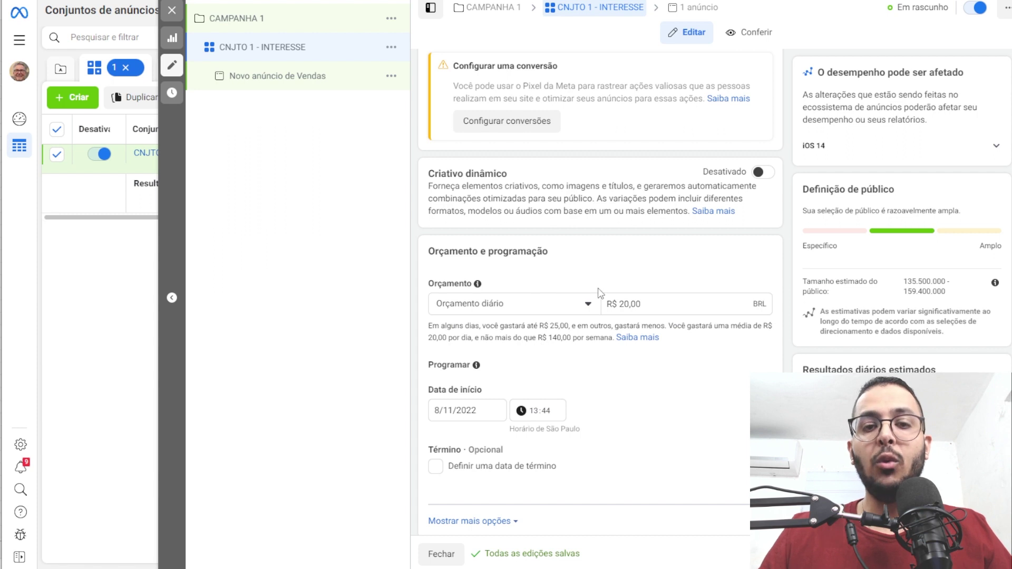
left_click(651, 299)
type("6")
left_click(663, 262)
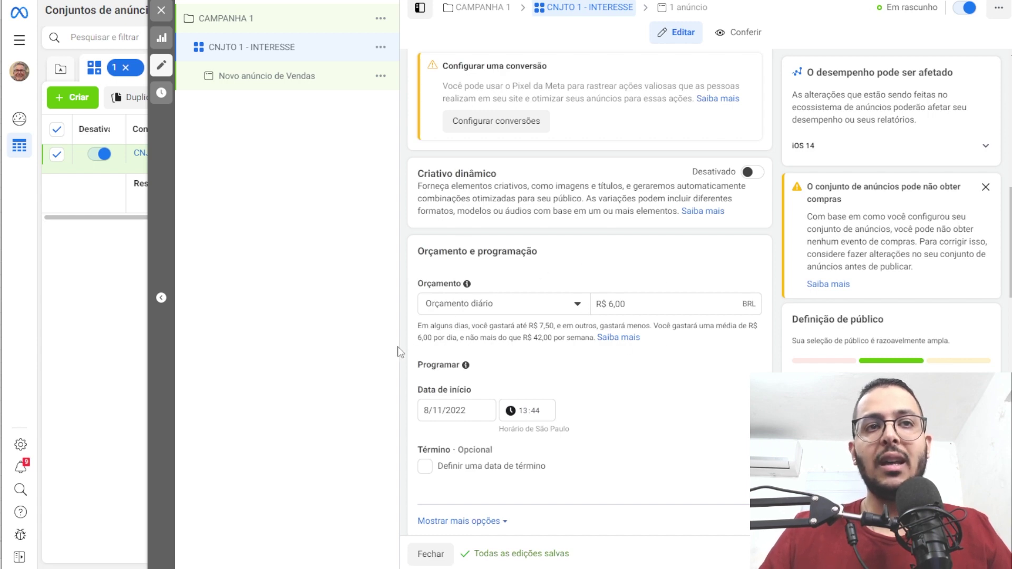
- Schedule the ad set to start on 9/11/2022 at 00:44
left_click(456, 410)
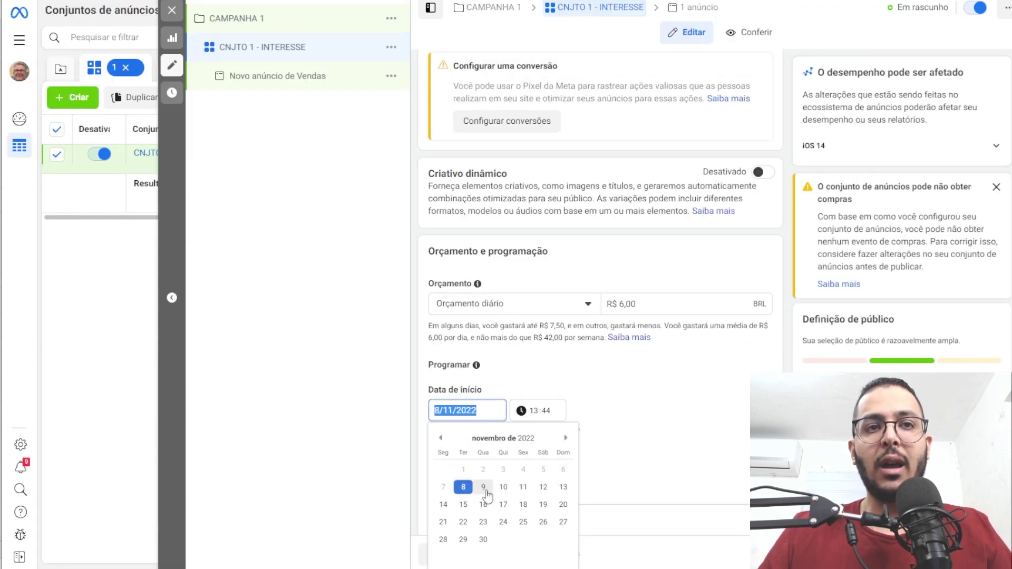
left_click(483, 487)
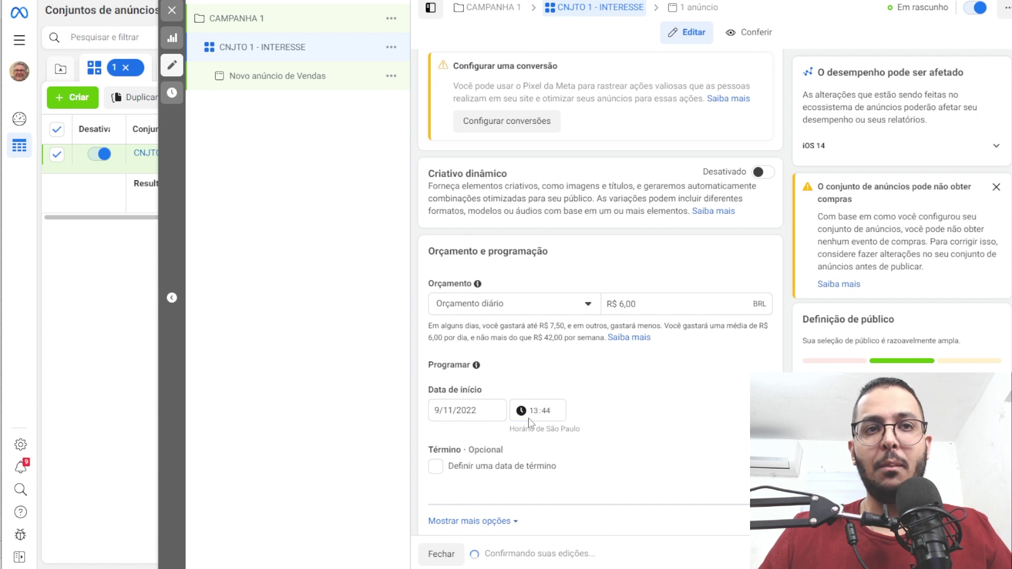
left_click(534, 411)
type("00")
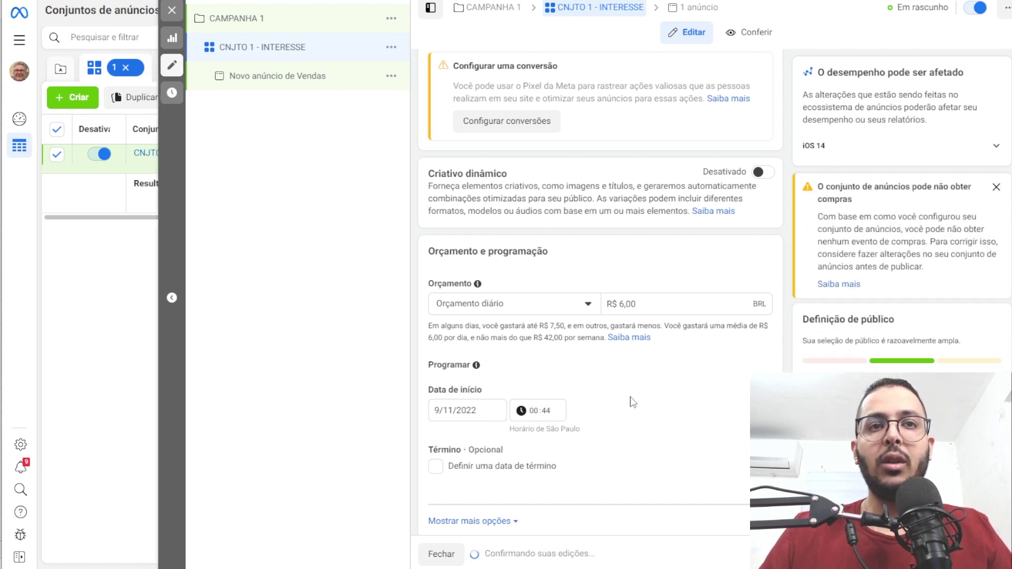
- Limit the ad set's audience to women (Mulheres) with a minimum age of 38
scroll(660, 344, "down", 3)
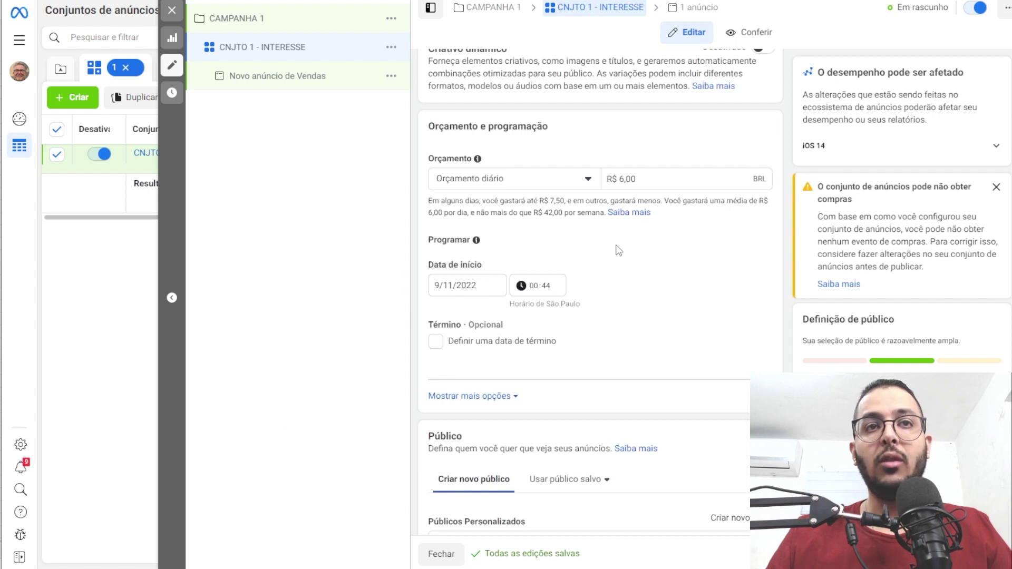
scroll(699, 321, "down", 7)
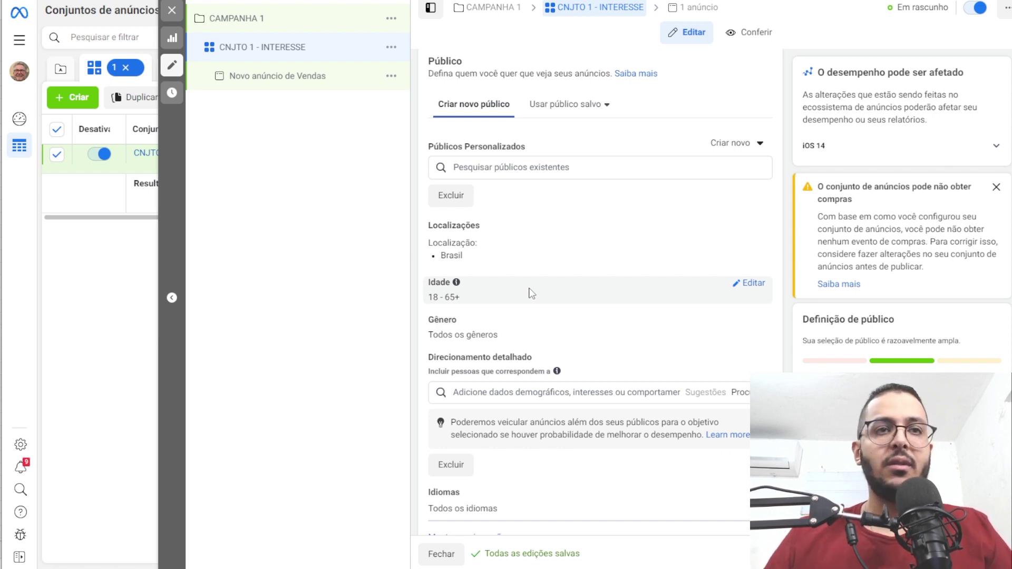
left_click(711, 338)
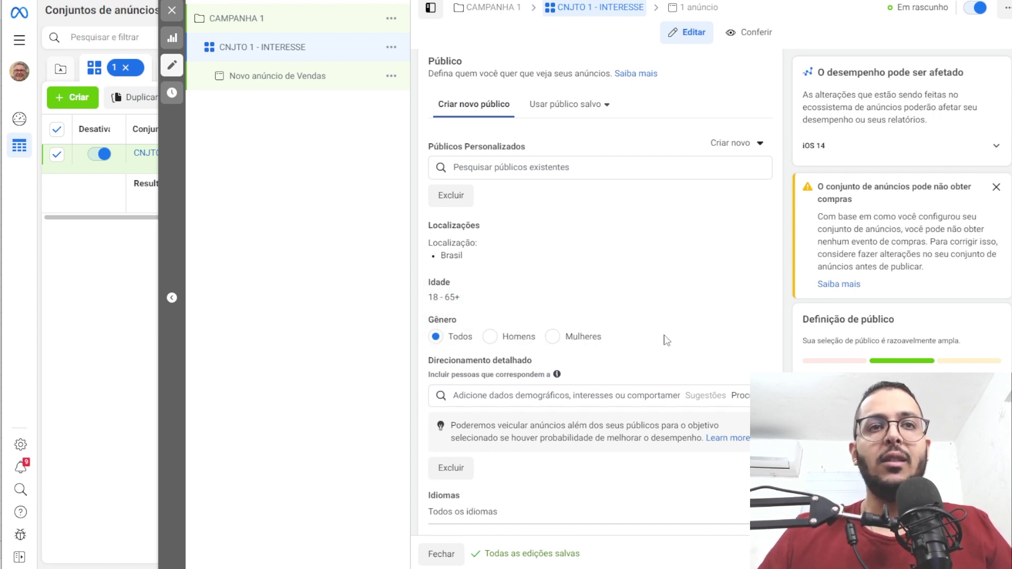
left_click(552, 336)
left_click(754, 284)
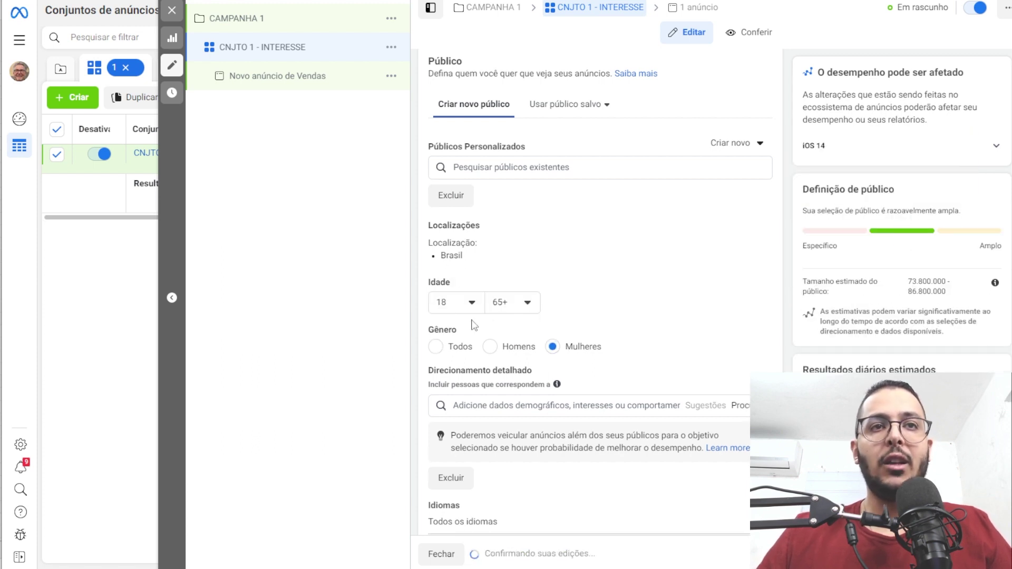
left_click(446, 307)
scroll(486, 407, "down", 8)
left_click(463, 422)
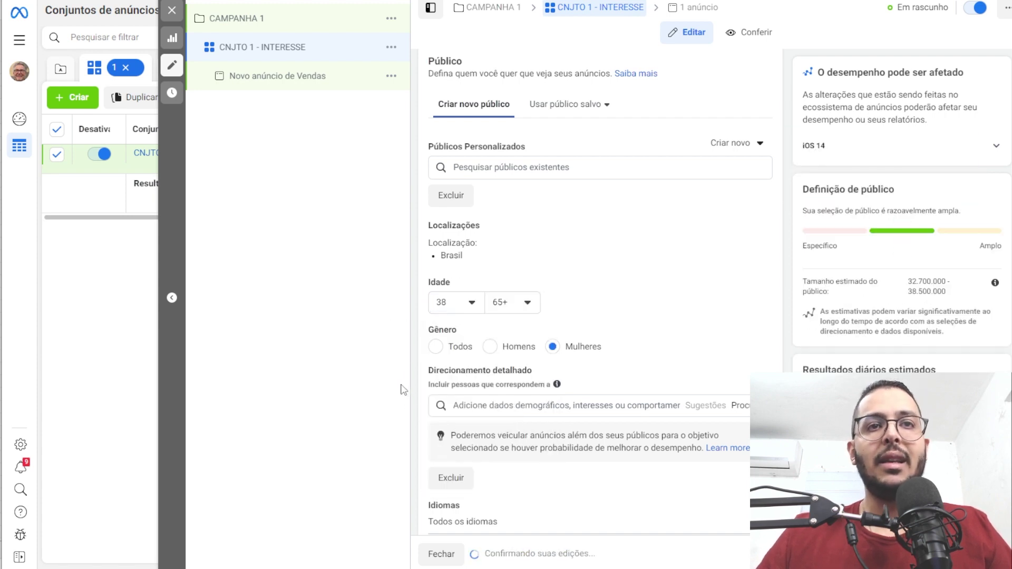
- Add the interests Cachorro and Saúde do cão to the audience's detailed targeting
scroll(501, 375, "down", 1)
left_click(523, 346)
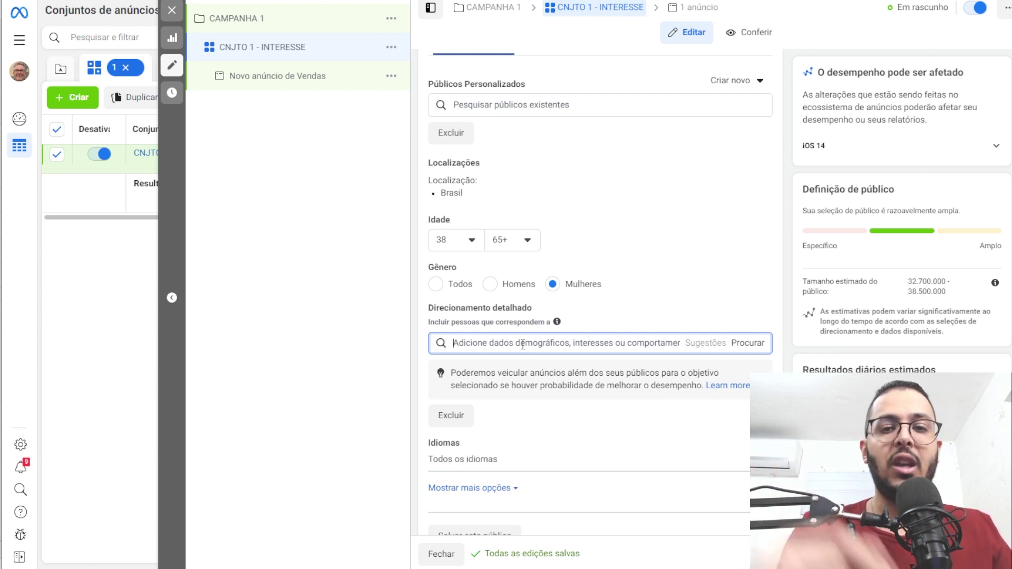
type("CACHORRO")
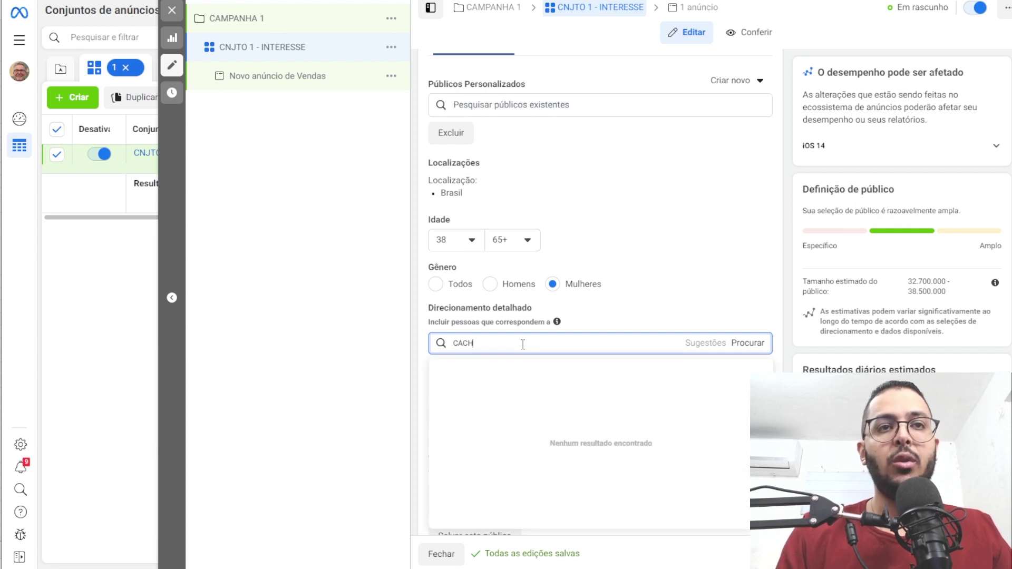
left_click(458, 366)
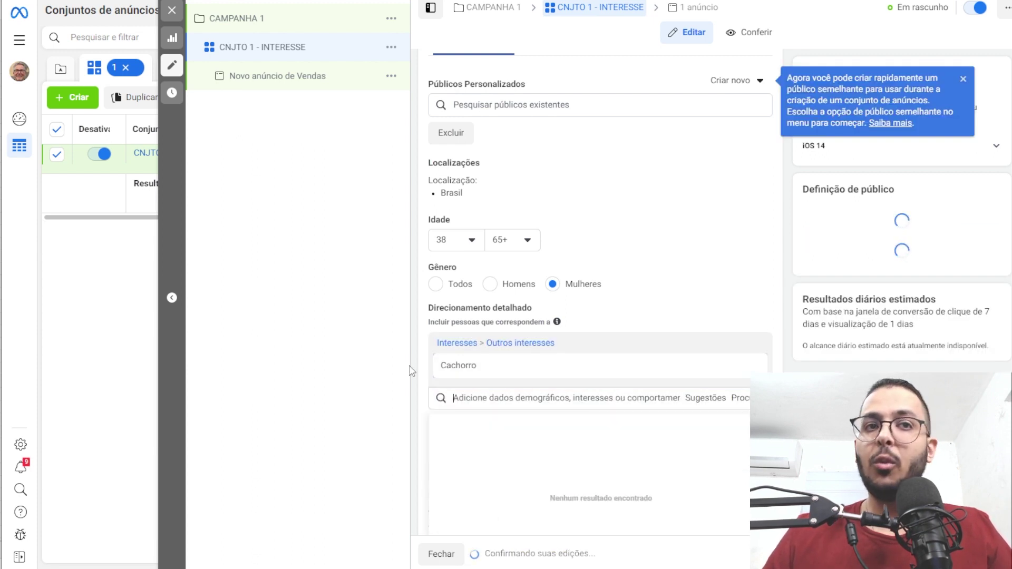
scroll(417, 366, "down", 1)
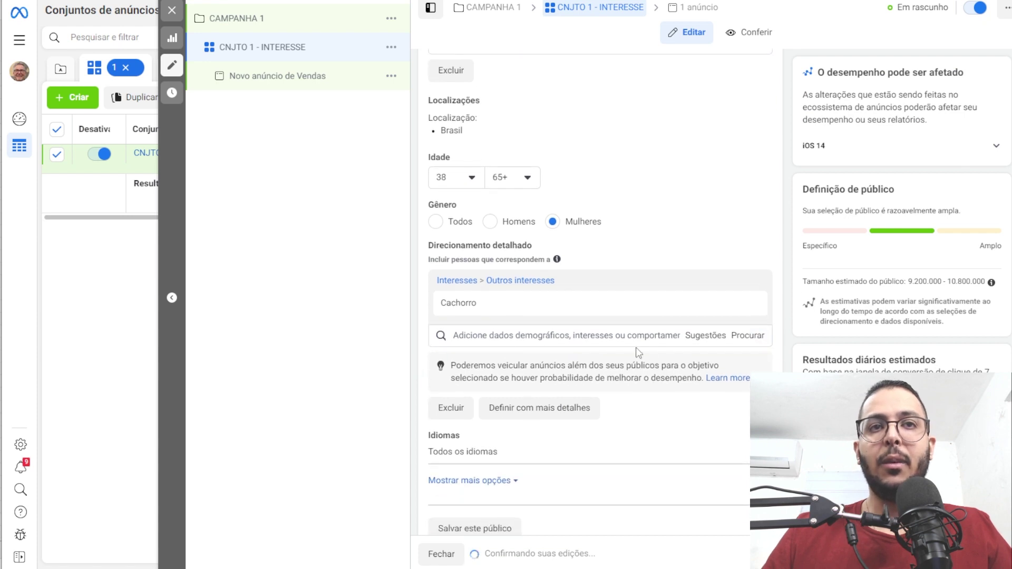
left_click(697, 340)
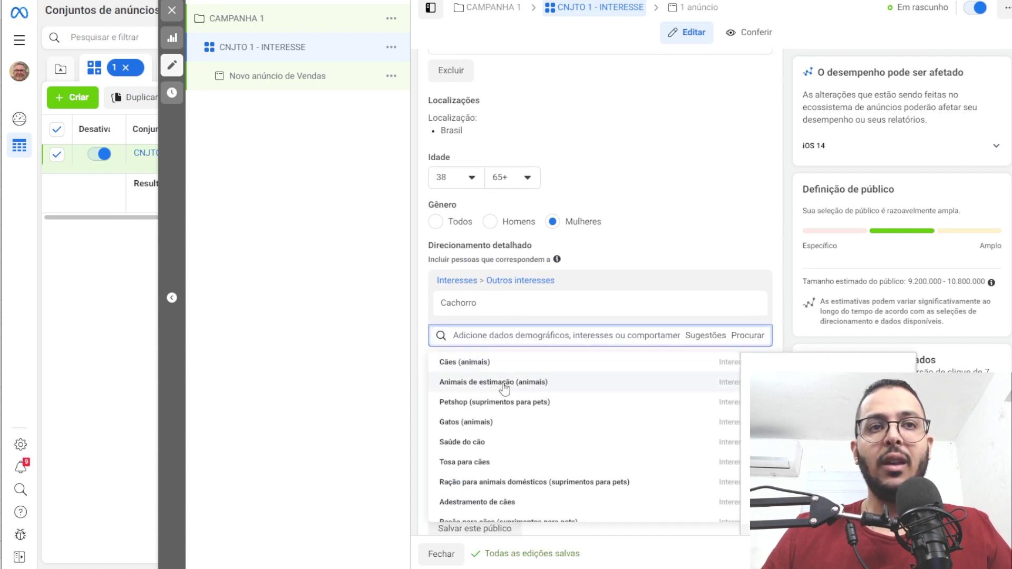
left_click(500, 443)
- Open the ad inside the ad set and rename it "CRIATIVO 1"
scroll(527, 247, "down", 5)
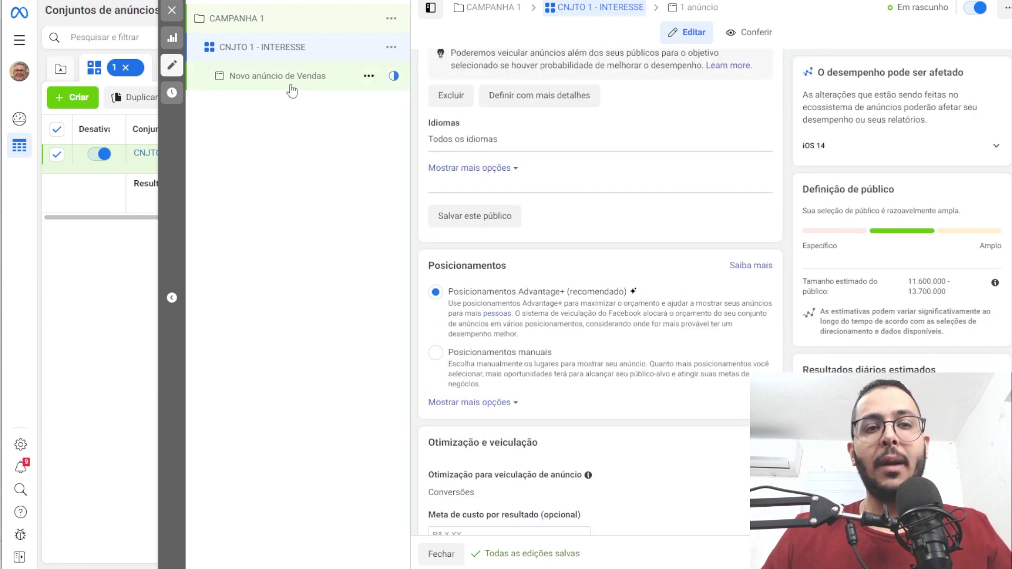
left_click(293, 88)
triple_click(568, 103)
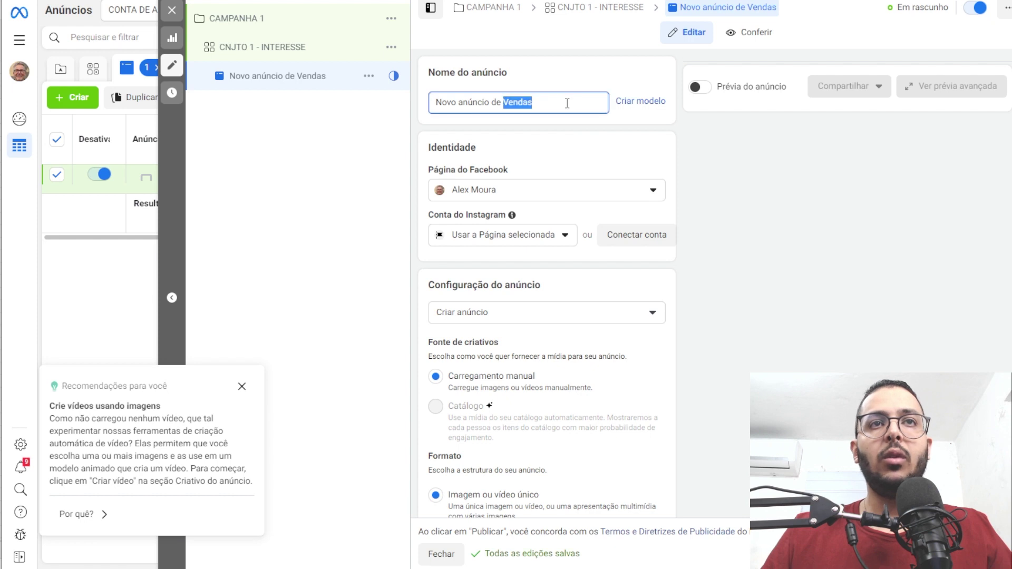
type("CRIATIVO 1")
left_click(505, 149)
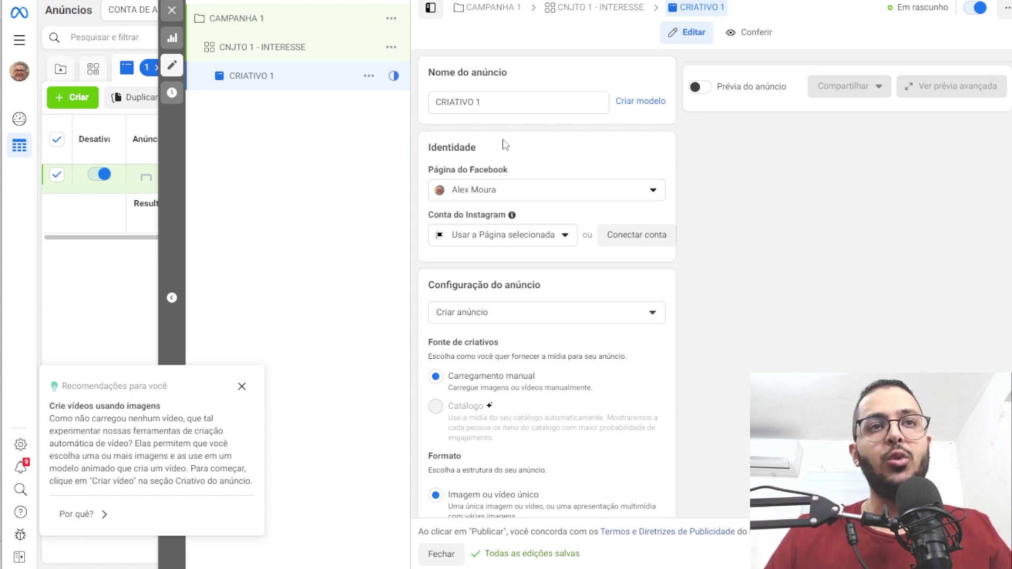
- Fill in the ad's primary text with "DDD", its title with "DDD" and its description with "DD"
scroll(483, 152, "down", 8)
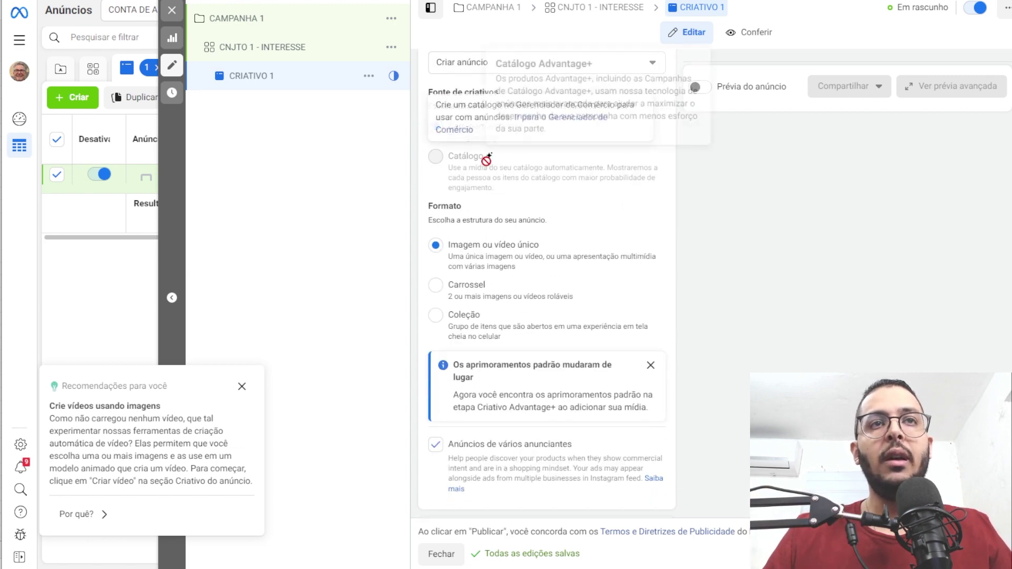
scroll(537, 302, "down", 5)
left_click(515, 237)
type("DDD")
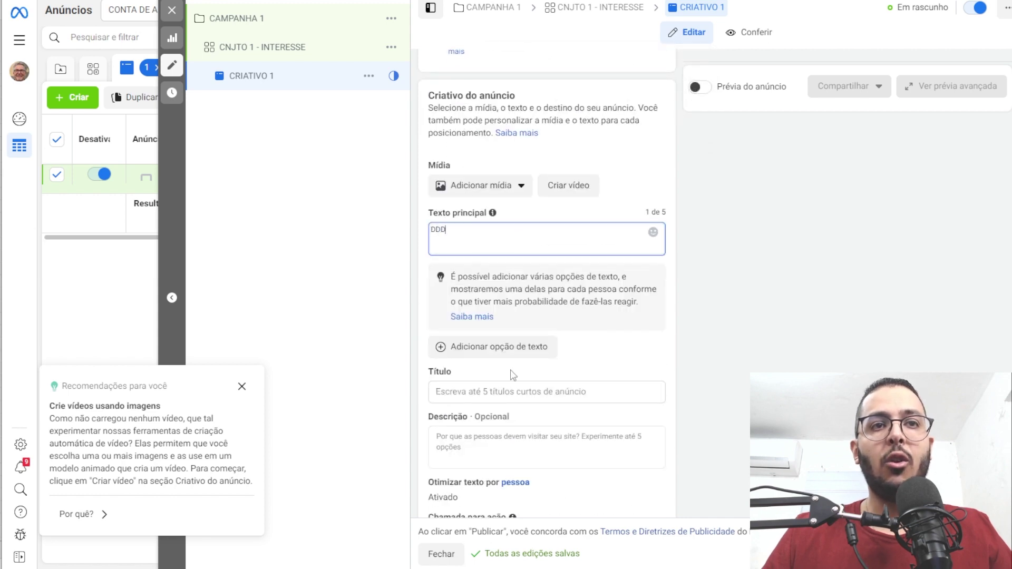
left_click(503, 405)
type("DDD")
key("Tab")
type("DD")
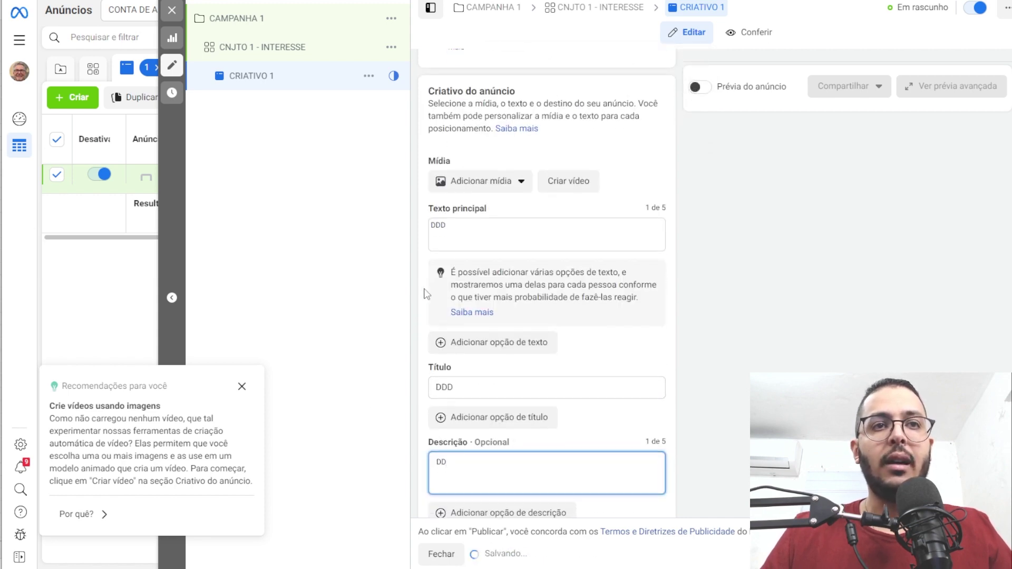
scroll(418, 290, "down", 5)
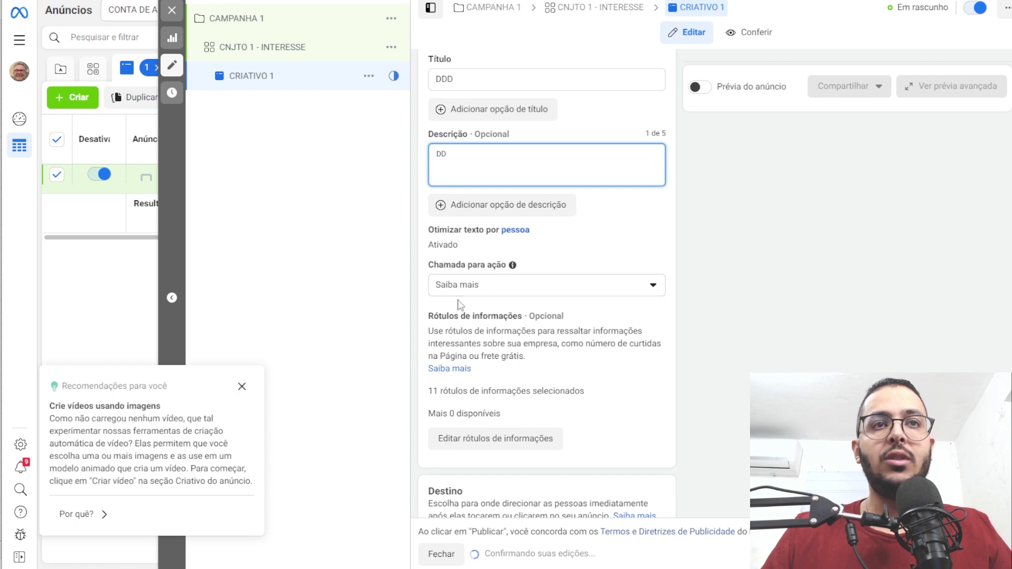
scroll(495, 311, "down", 5)
left_click(512, 313)
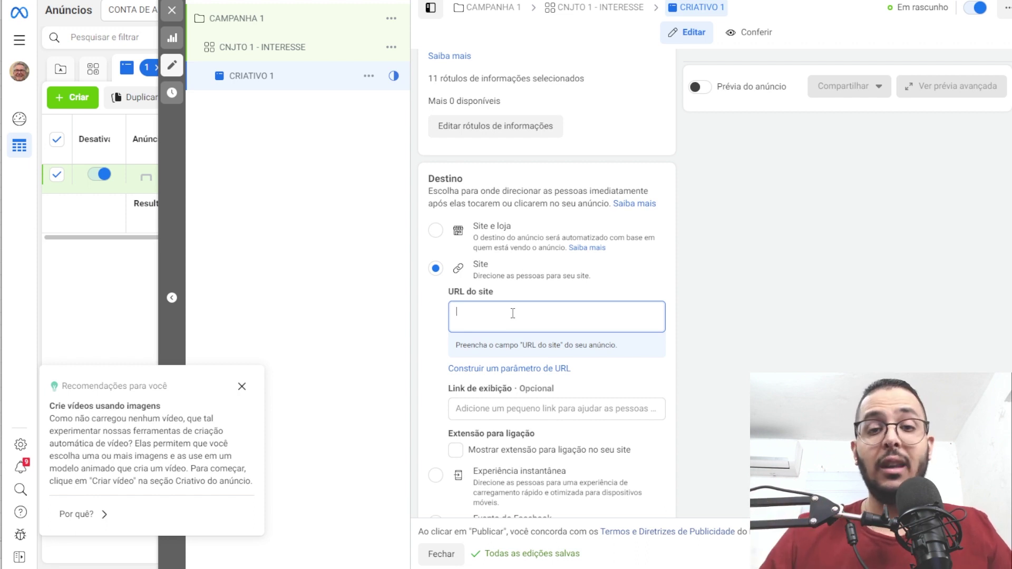
type("www")
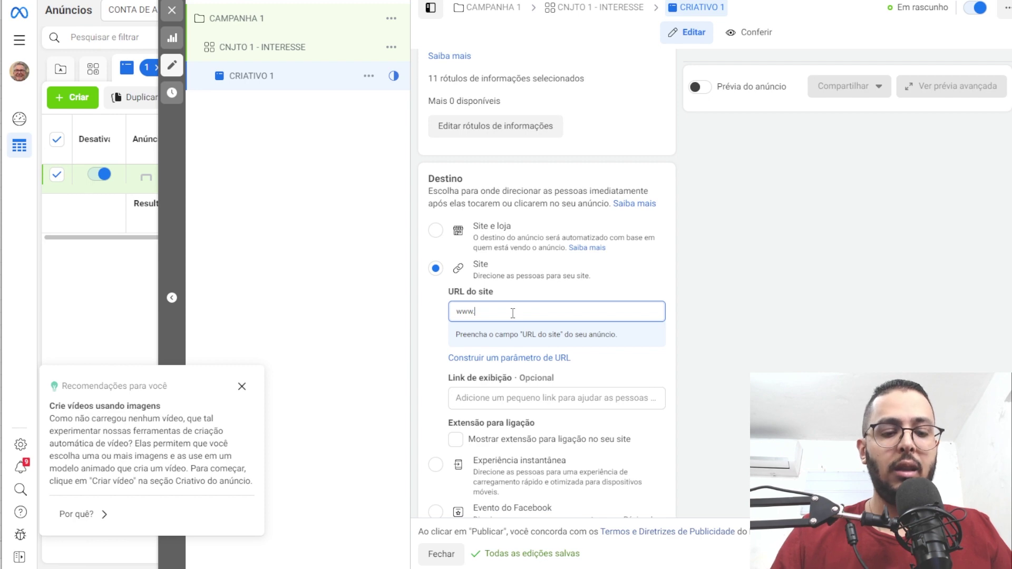
type(".metodoetp.com")
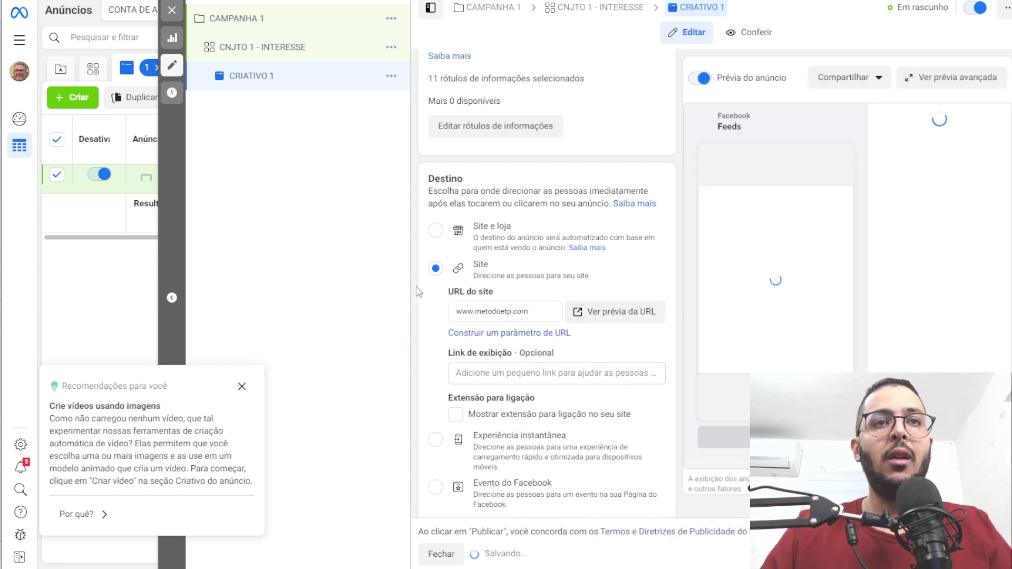
- Add the black CRIATIVO 1 image as the ad's media
scroll(514, 182, "up", 10)
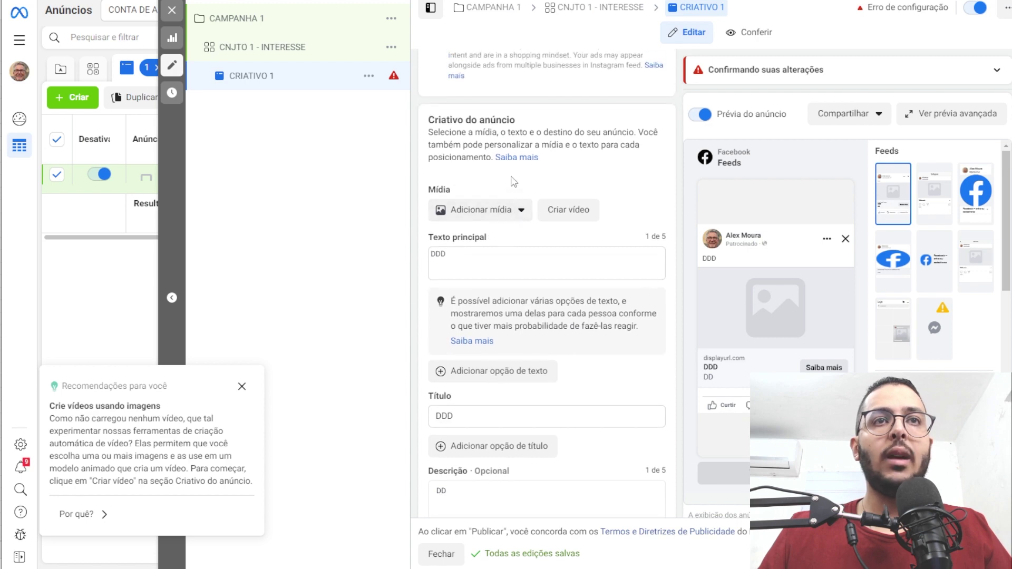
left_click(507, 214)
left_click(504, 240)
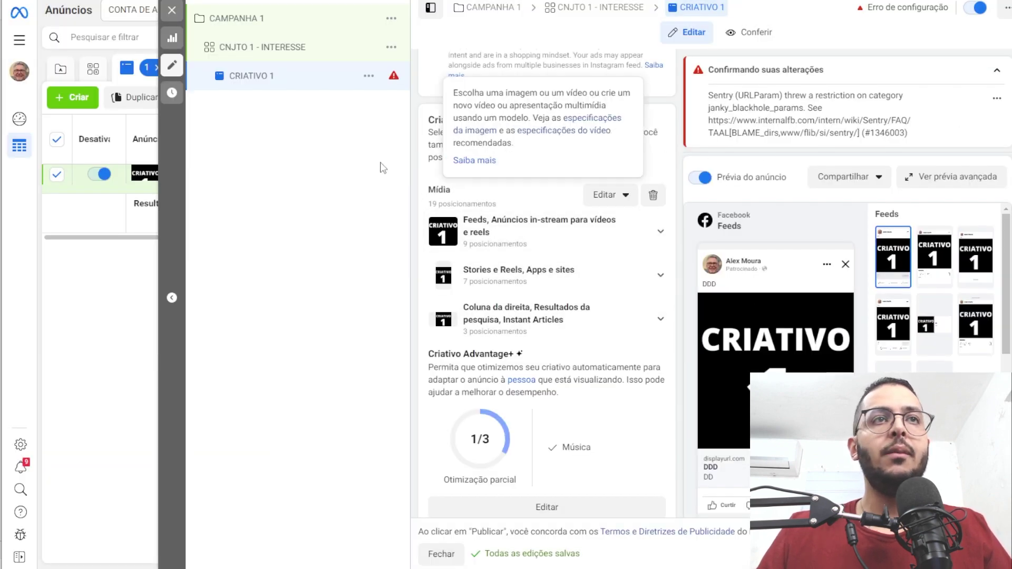
- Quickly duplicate the CRIATIVO 1 ad and replace the copy's media with the red CRIATIVO 2 image
left_click(369, 79)
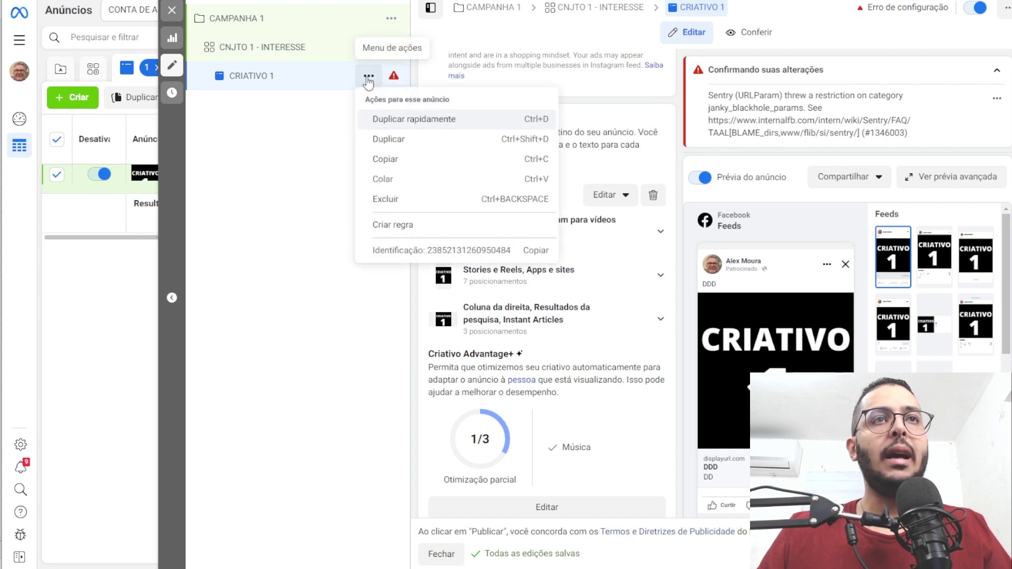
left_click(407, 118)
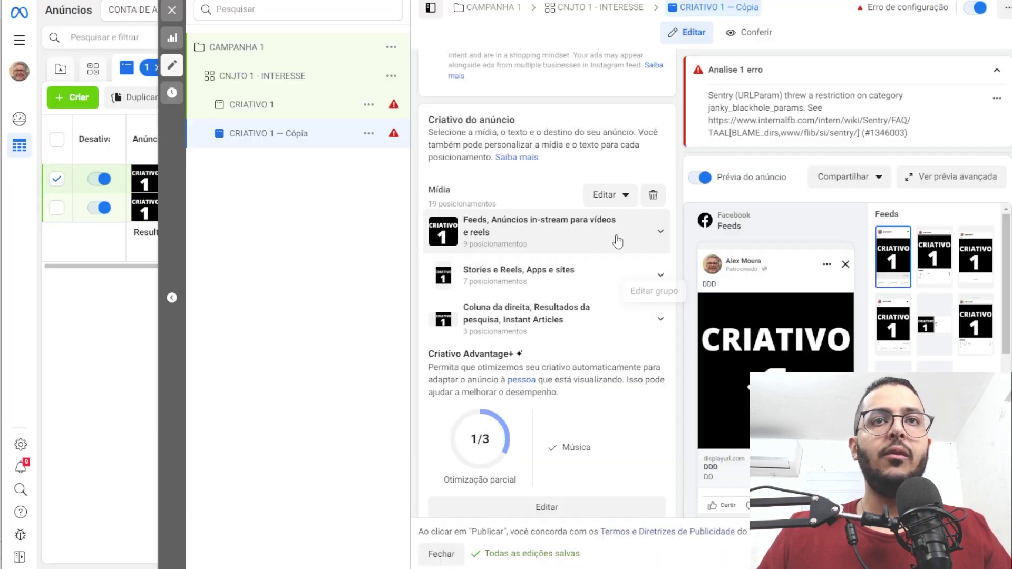
left_click(659, 200)
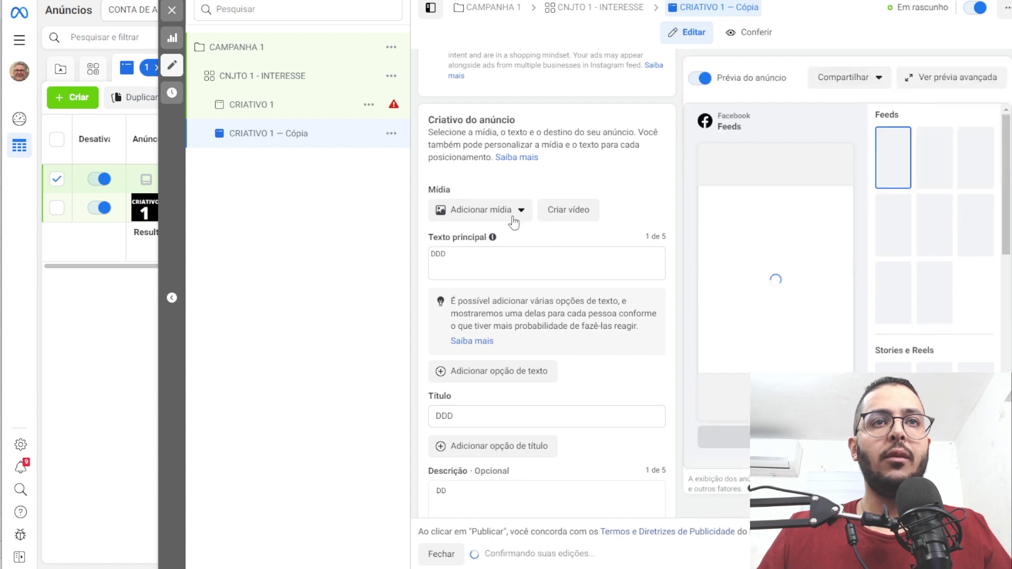
left_click(521, 210)
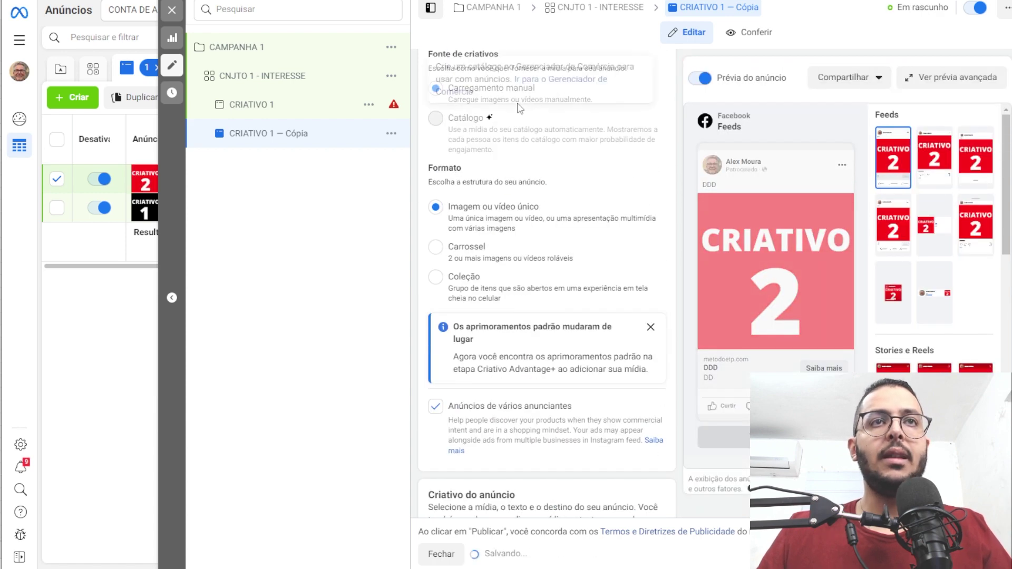
- Rename the duplicated ad "CRIATIVO 2"
scroll(468, 102, "up", 5)
left_click_drag(526, 102, 435, 101)
type("CRIATIVO 2")
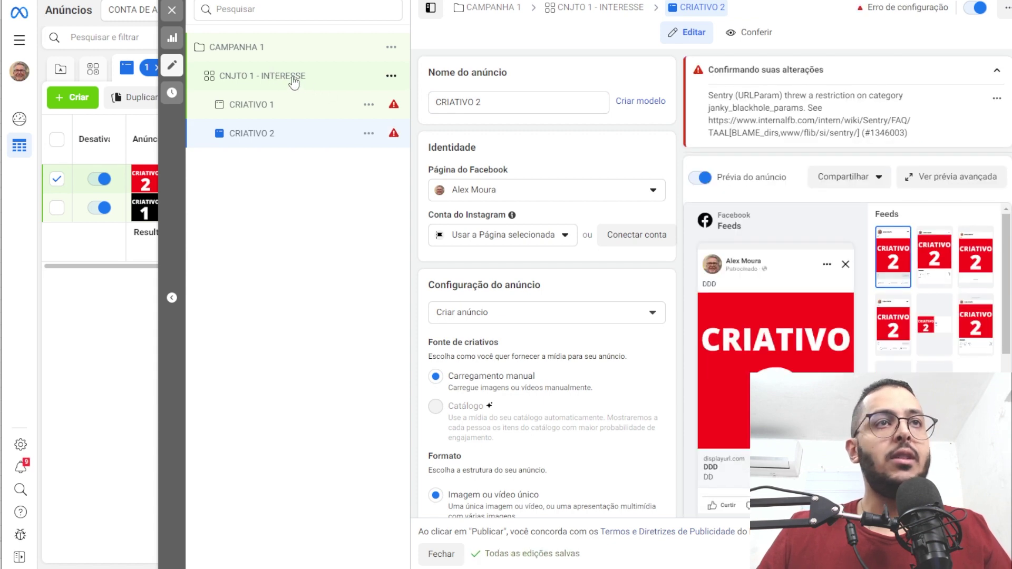
- Quickly duplicate the CNJTO 1 - INTERESSE ad set together with its two ads
left_click(291, 79)
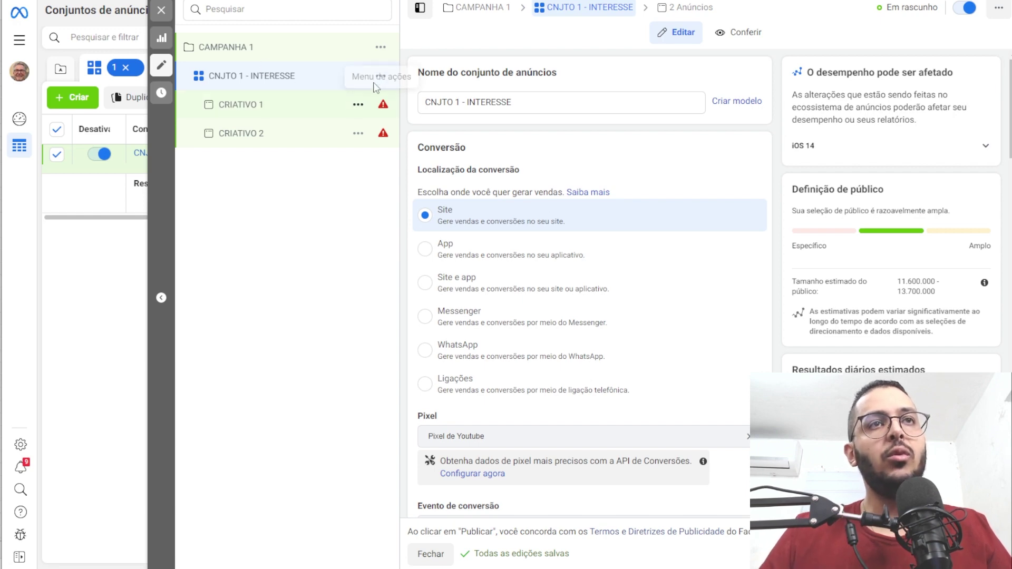
left_click(380, 77)
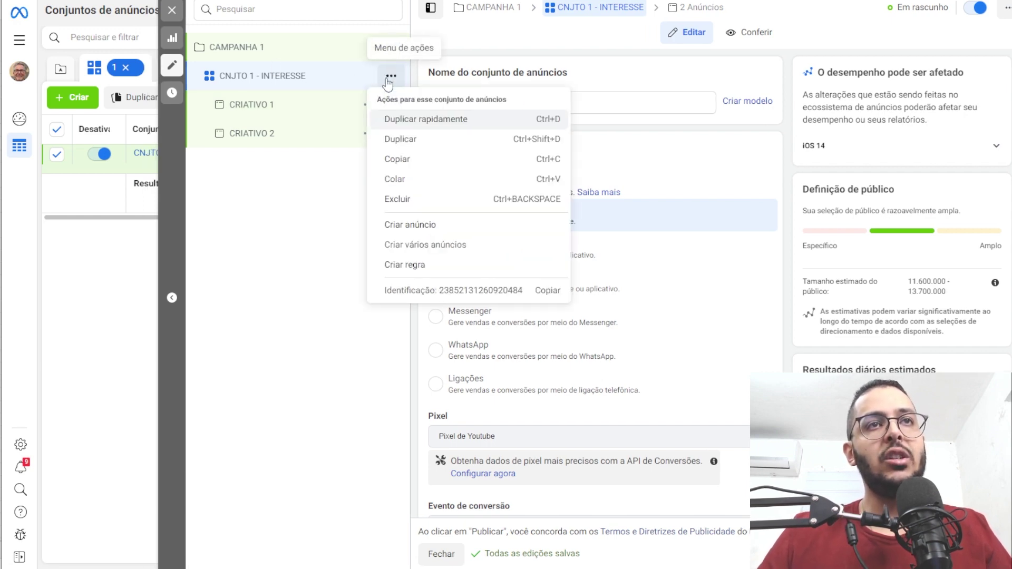
left_click(414, 119)
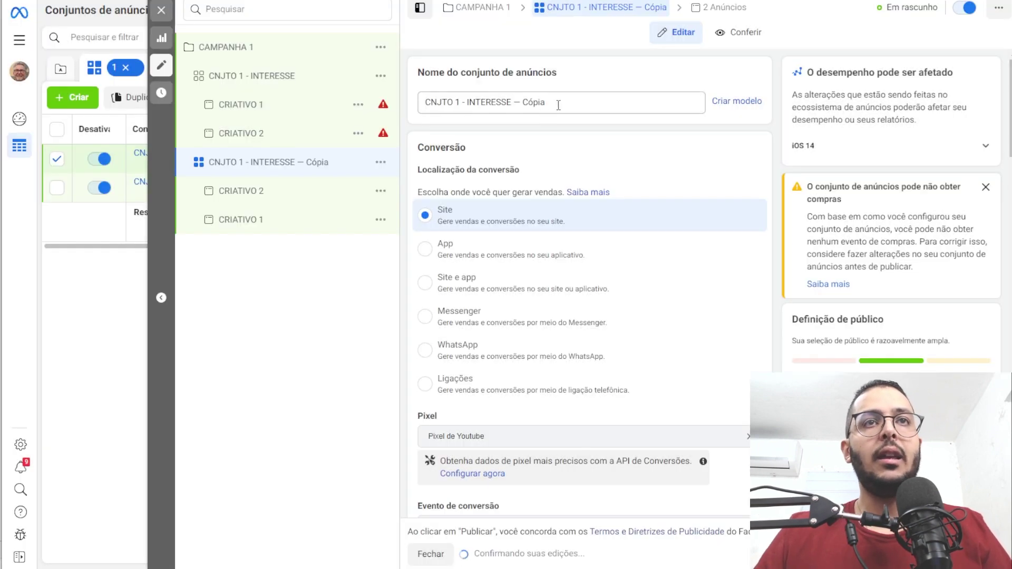
- Rename the duplicated ad set "CNJTO 2 - ABERTO"
left_click_drag(545, 102, 476, 98)
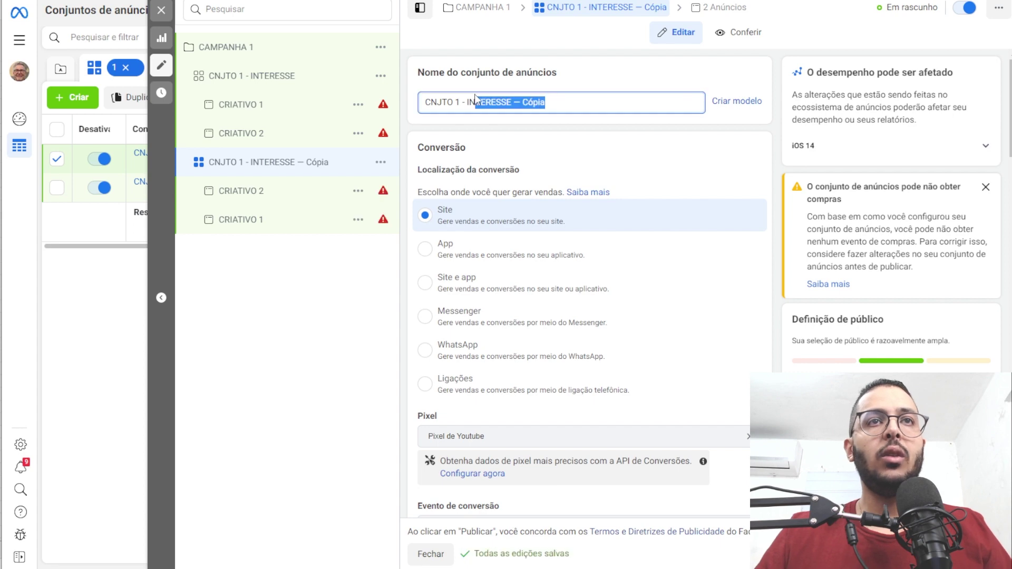
key("BackSpace")
key("BackSpace")
key("BackSpace")
key("BackSpace")
key("BackSpace")
type("2 - ABERTO")
- Remove the interests Cachorro and Saúde do cão from the detailed targeting of the CNJTO 2 - ABERTO ad set
scroll(702, 283, "down", 3)
scroll(702, 282, "down", 20)
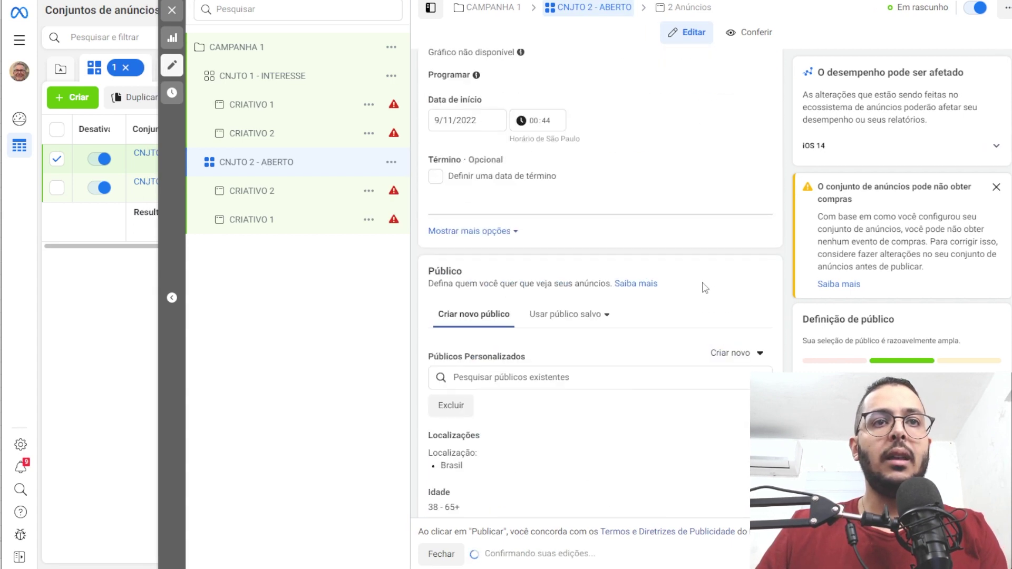
scroll(689, 289, "up", 3)
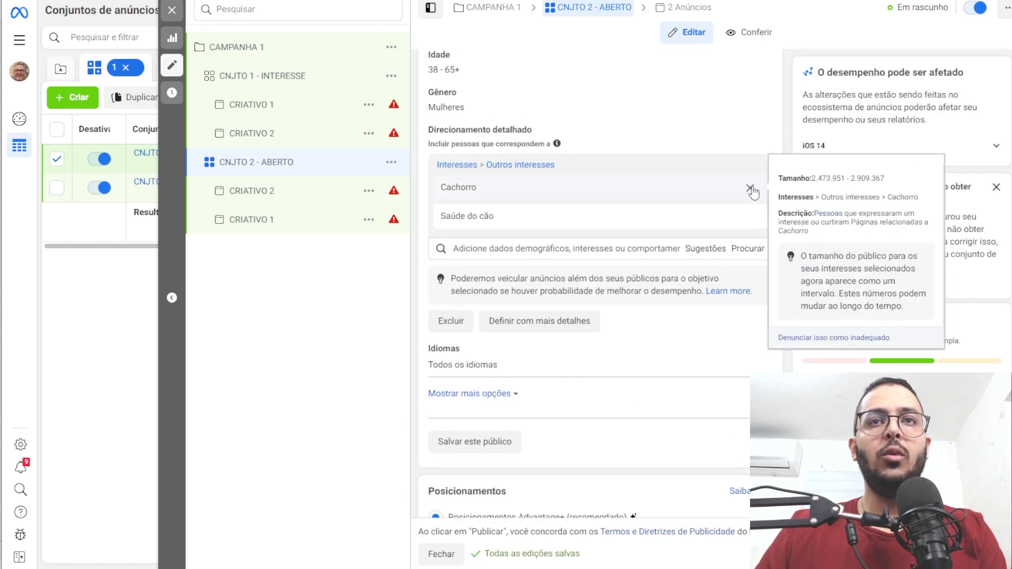
left_click(750, 188)
left_click(751, 188)
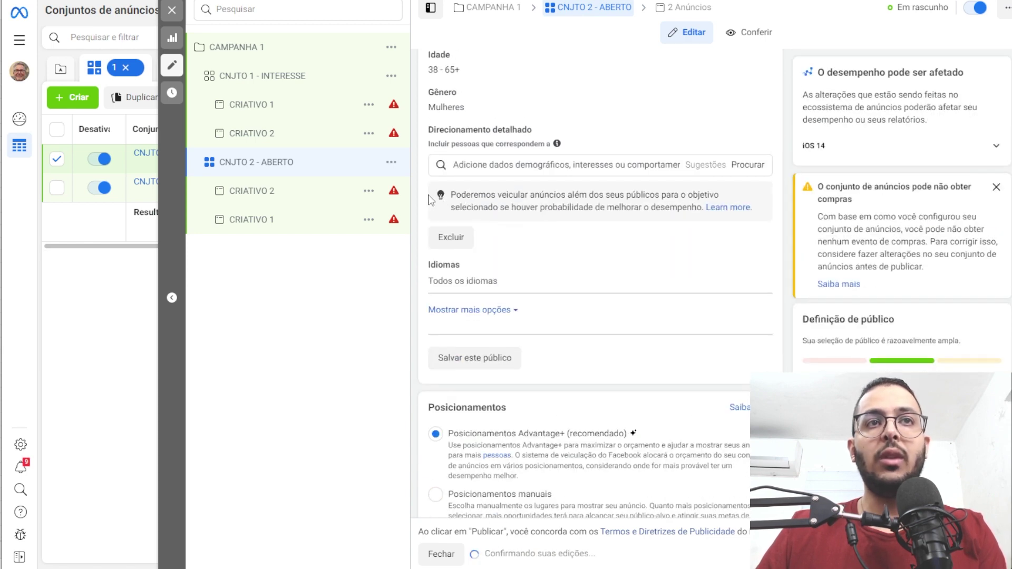